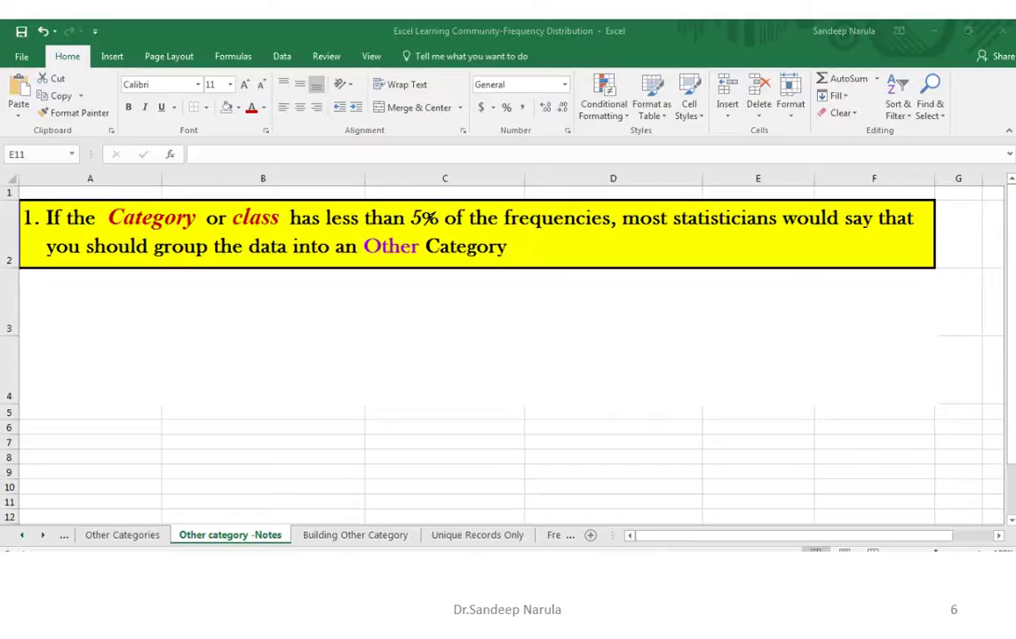
{"action": "key", "text": "Right"}
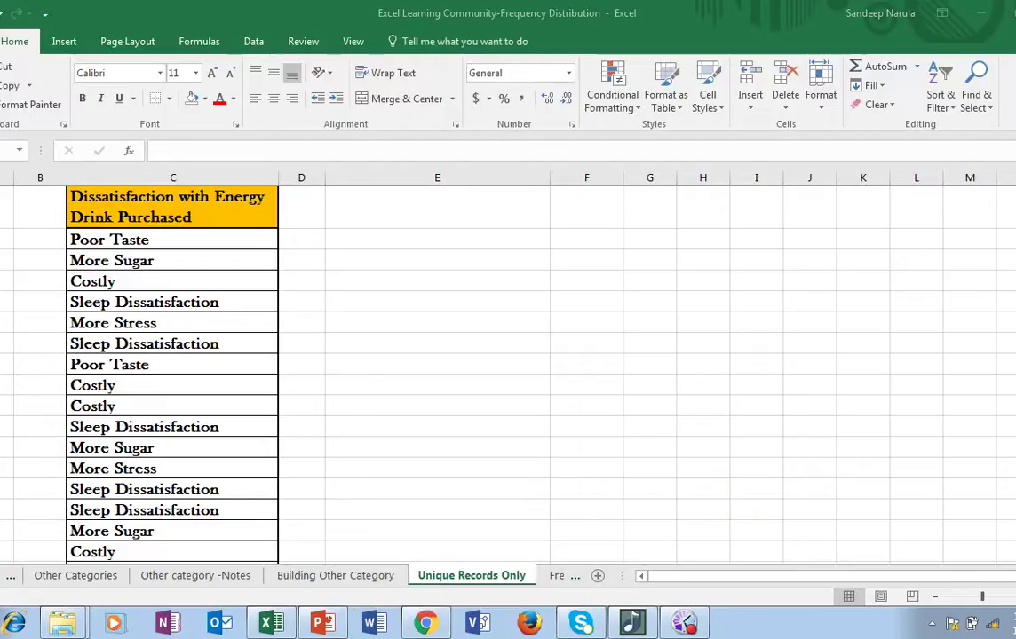
- Look through the energy drink dissatisfaction responses in column C down to the end of the list
{"action": "left_click", "coordinate": [437, 385]}
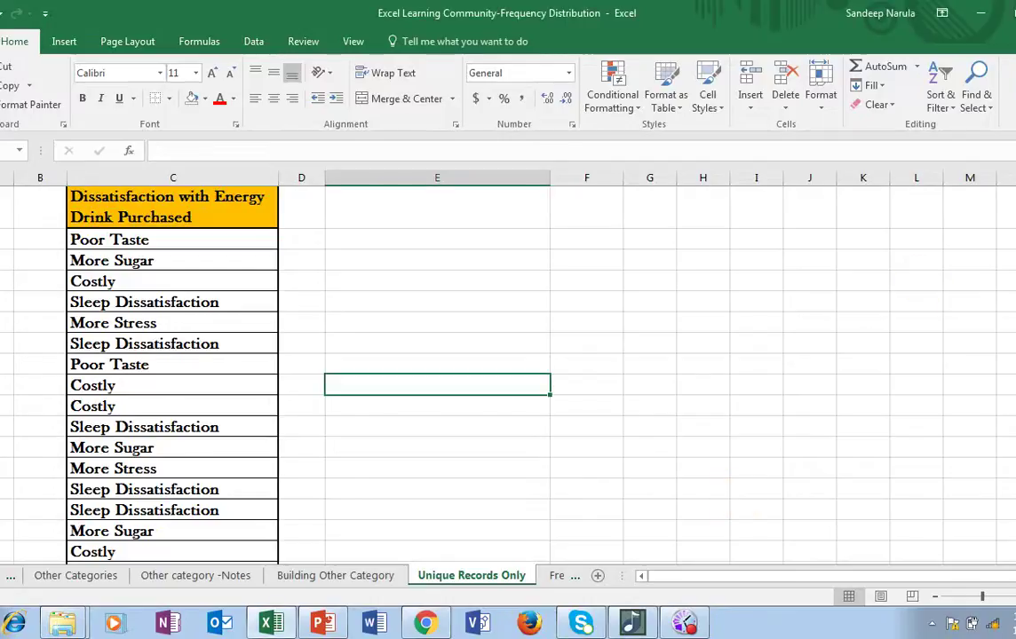
{"action": "scroll", "coordinate": [453, 373], "scroll_direction": "down", "scroll_amount": 9}
{"action": "scroll", "coordinate": [453, 373], "scroll_direction": "down", "scroll_amount": 10}
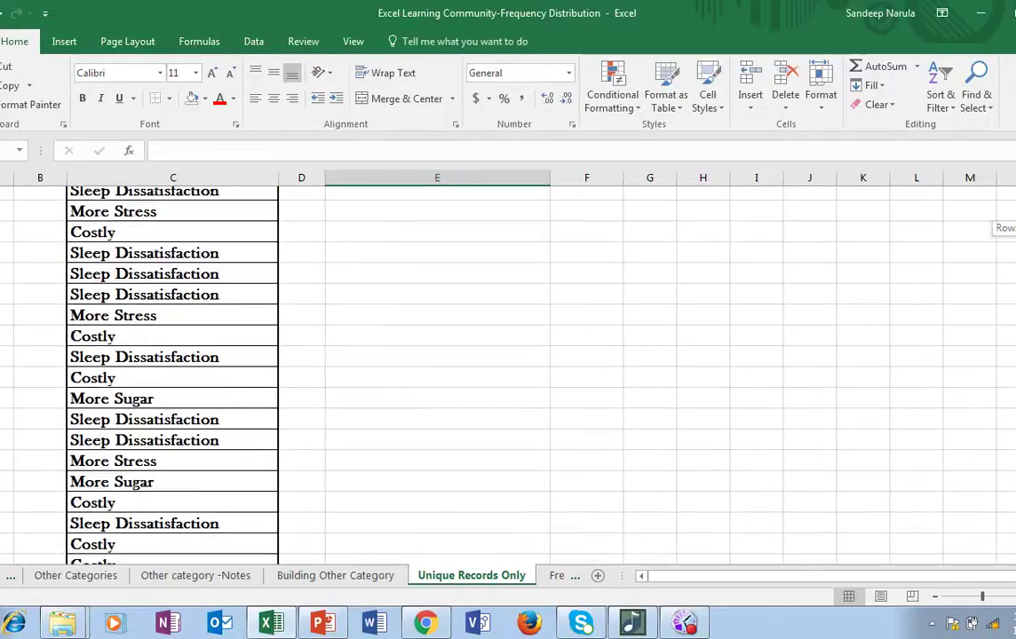
{"action": "scroll", "coordinate": [453, 374], "scroll_direction": "down", "scroll_amount": 4}
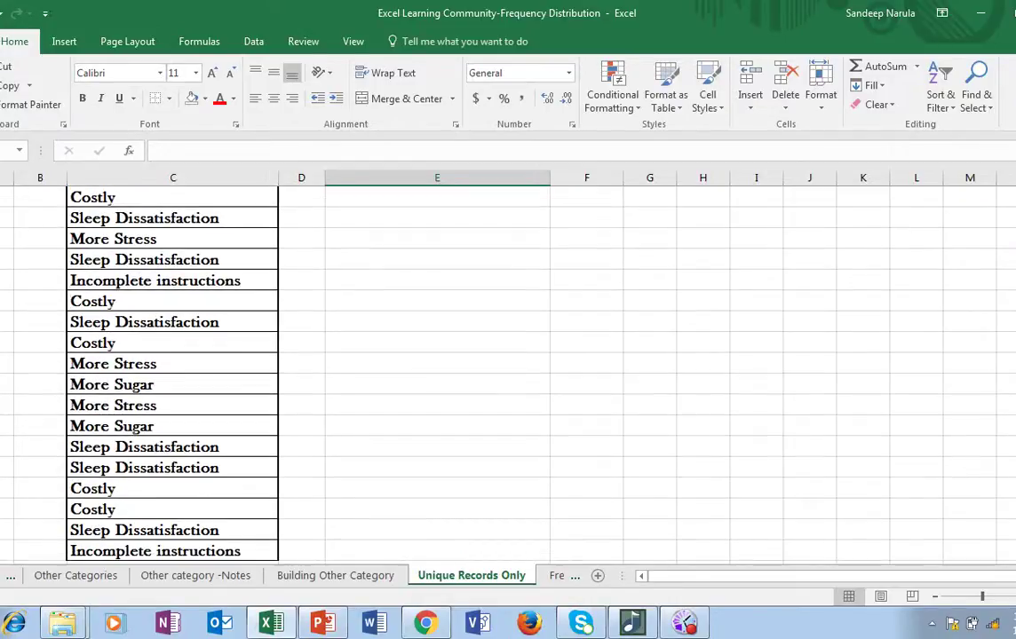
{"action": "scroll", "coordinate": [453, 373], "scroll_direction": "down", "scroll_amount": 8}
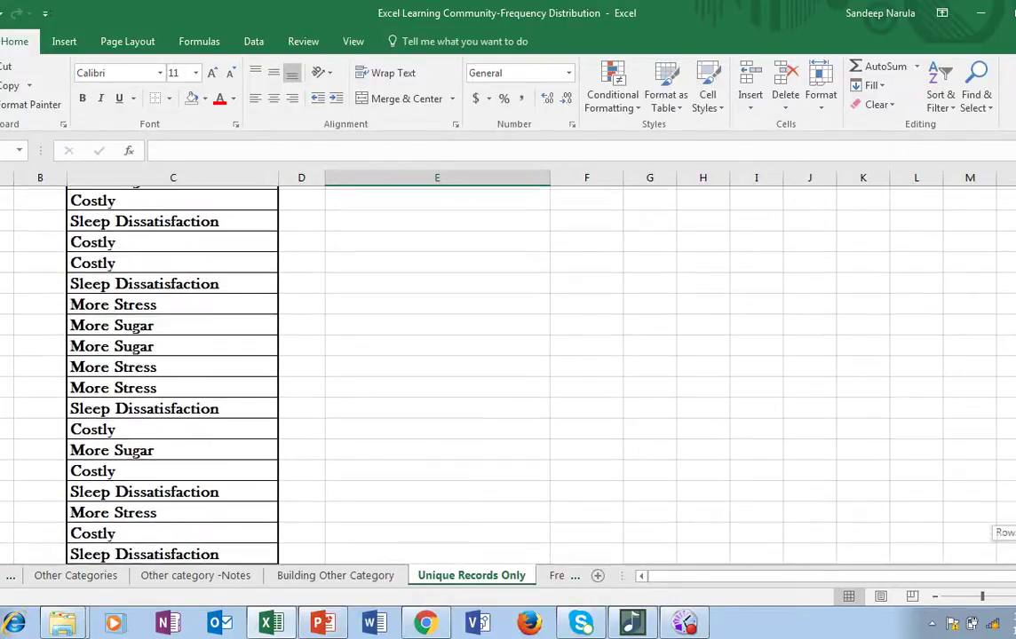
{"action": "scroll", "coordinate": [453, 373], "scroll_direction": "up", "scroll_amount": 10}
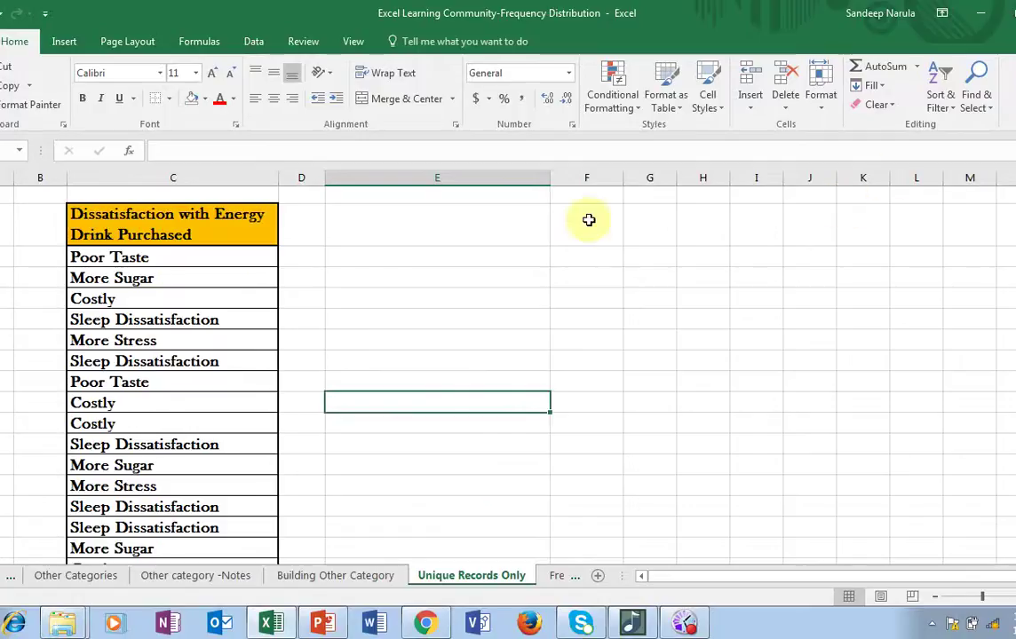
- Open the Advanced Filter for the Dissatisfaction with Energy Drink Purchased list and set it to copy the results to another location
{"action": "left_click", "coordinate": [232, 220]}
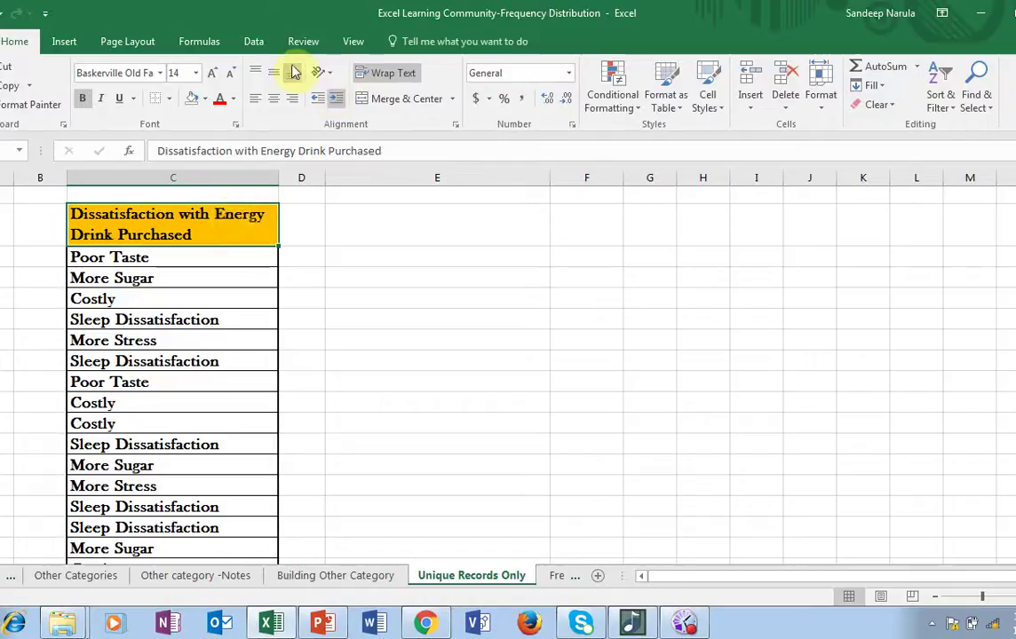
{"action": "left_click", "coordinate": [254, 42]}
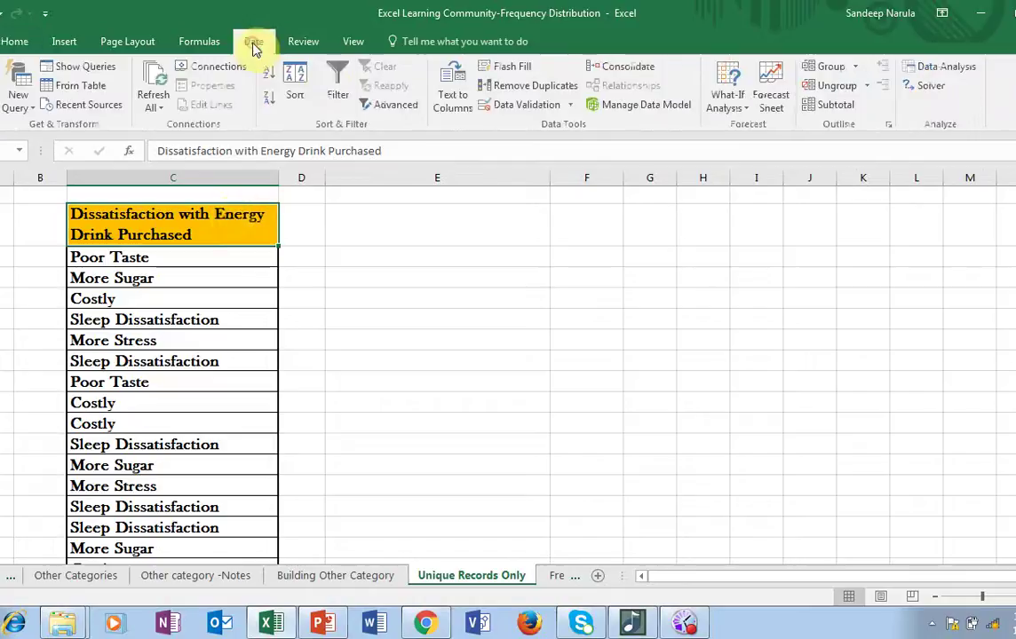
{"action": "left_click", "coordinate": [389, 107]}
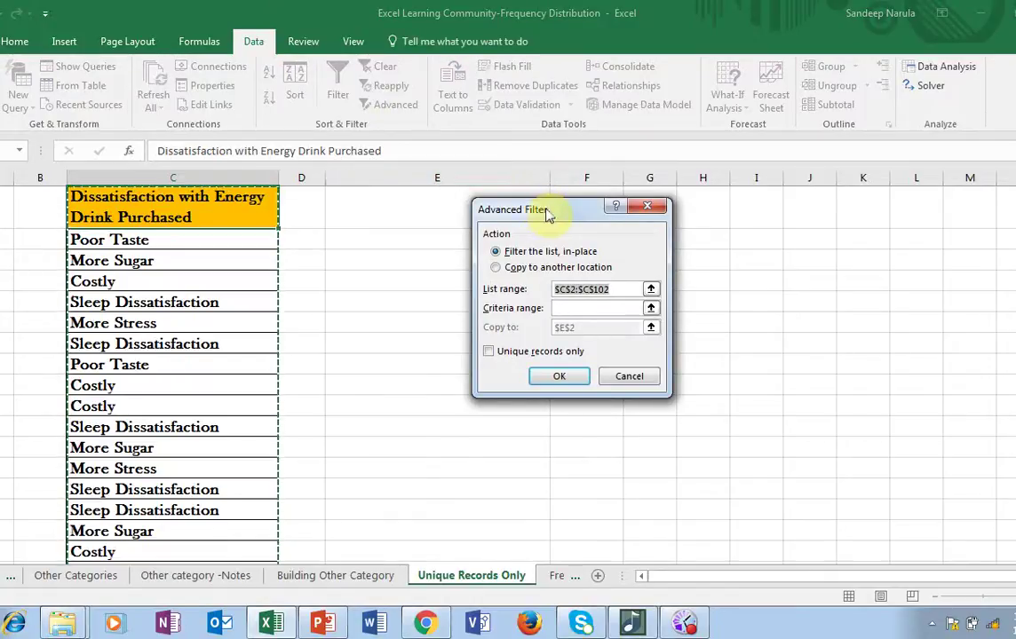
{"action": "left_click_drag", "start_coordinate": [581, 213], "coordinate": [686, 215]}
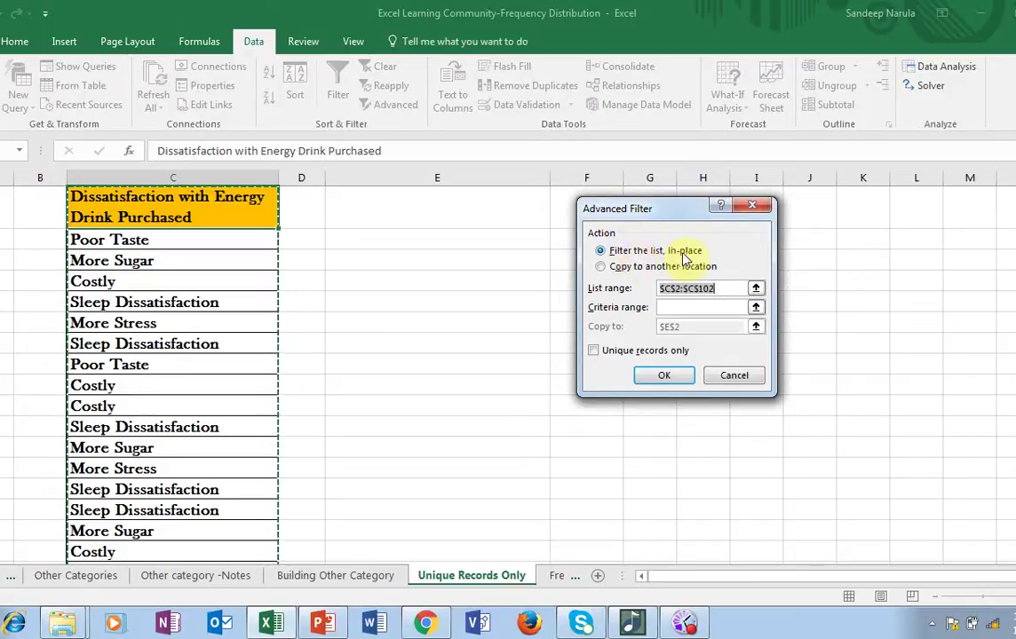
{"action": "left_click", "coordinate": [600, 268]}
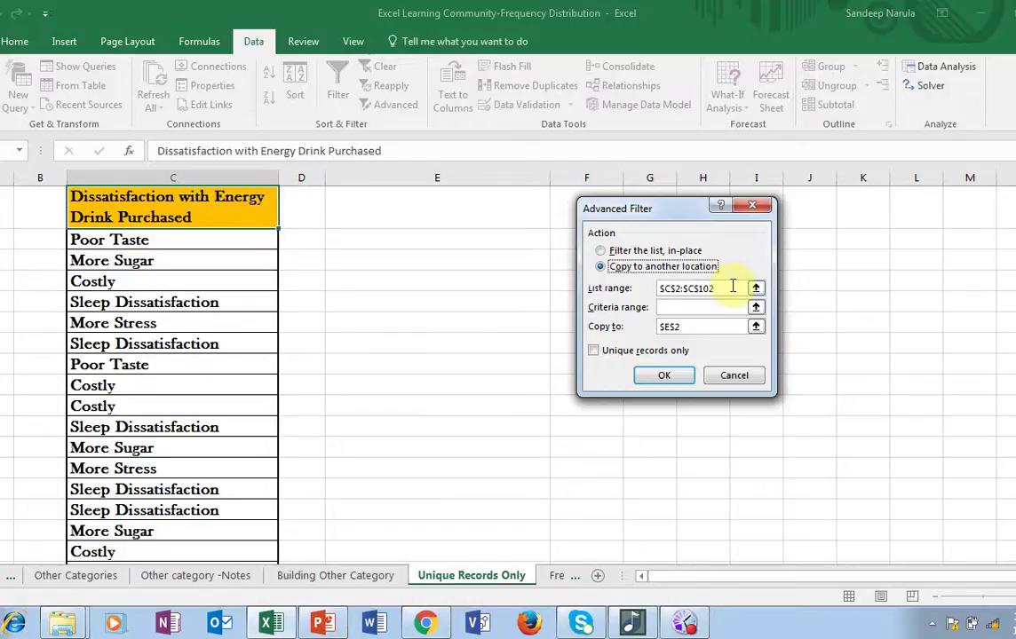
{"action": "left_click", "coordinate": [710, 307]}
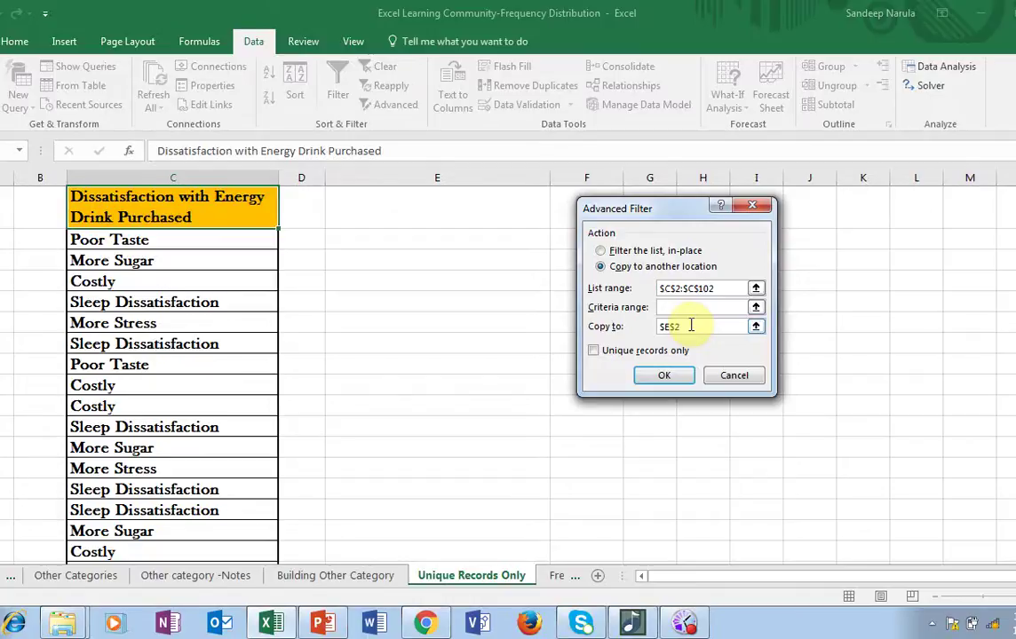
{"action": "left_click", "coordinate": [400, 213]}
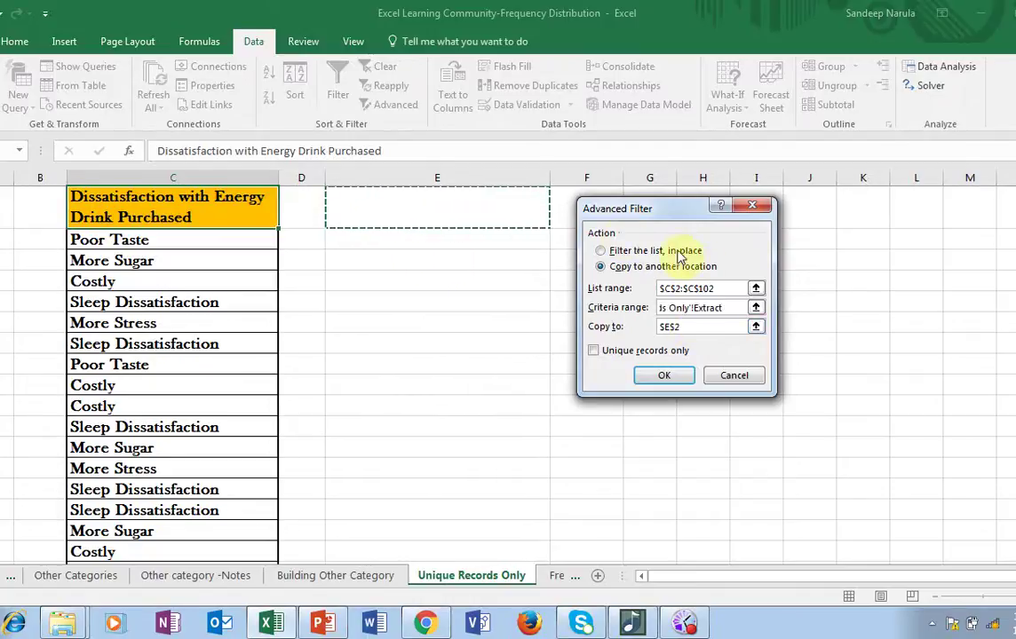
{"action": "left_click_drag", "start_coordinate": [721, 309], "coordinate": [662, 308]}
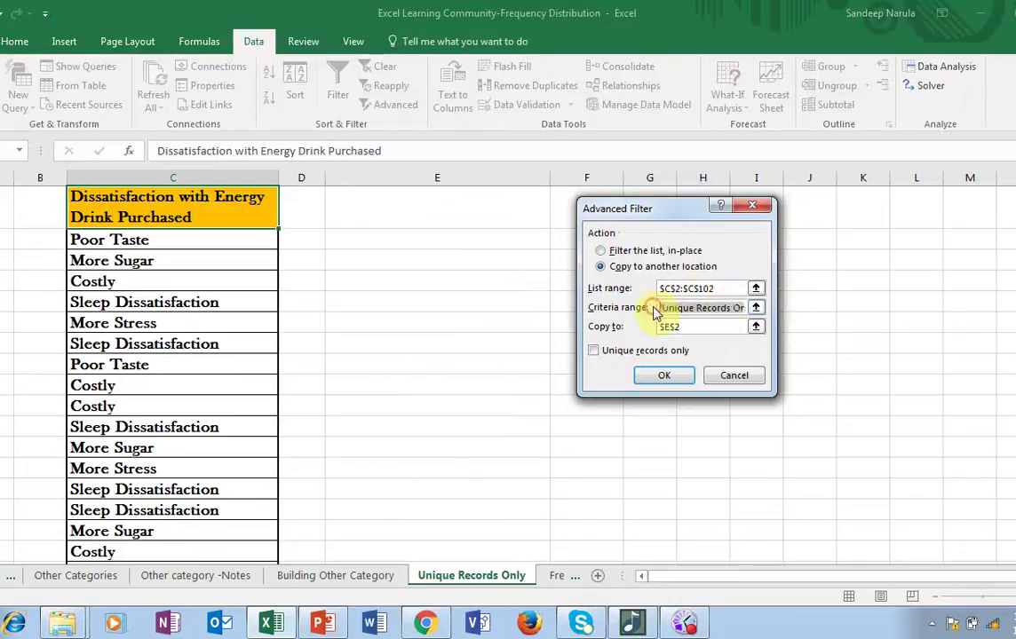
{"action": "key", "text": "Delete"}
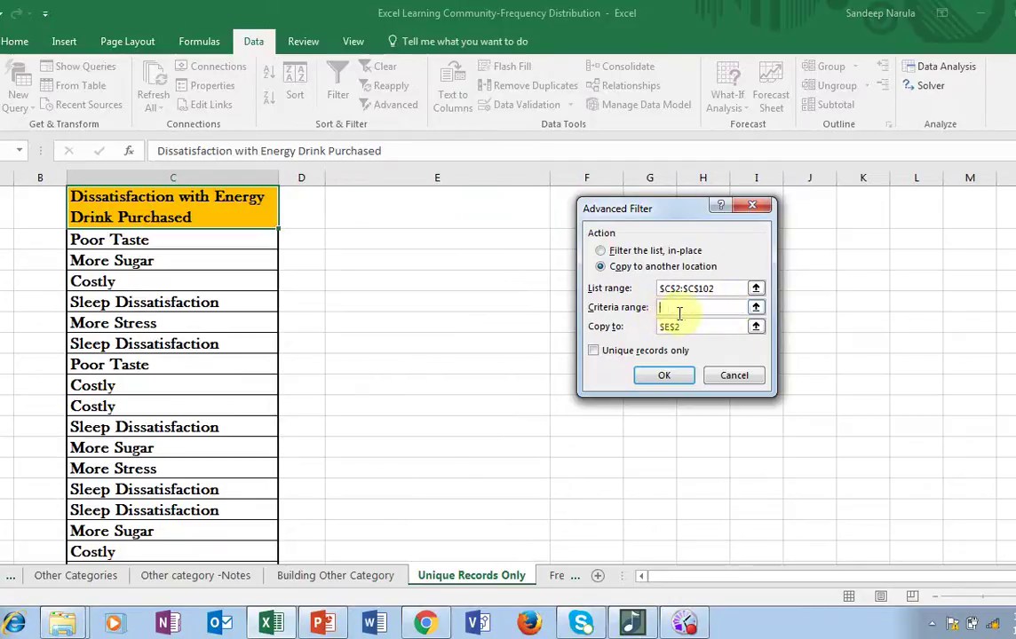
- Re-enter cell E2 as the copy destination and extract only the unique records of the list there
{"action": "left_click", "coordinate": [686, 329]}
{"action": "left_click", "coordinate": [446, 209]}
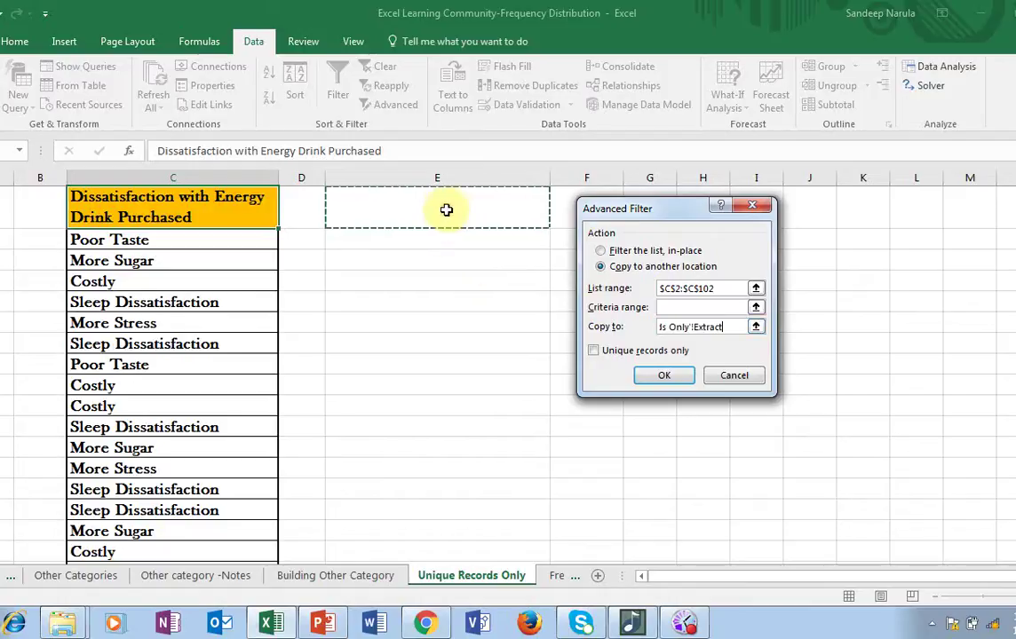
{"action": "key", "text": "BackSpace"}
{"action": "key", "text": "BackSpace"}
{"action": "key", "text": "BackSpace"}
{"action": "key", "text": "BackSpace"}
{"action": "key", "text": "BackSpace"}
{"action": "key", "text": "BackSpace"}
{"action": "key", "text": "BackSpace"}
{"action": "key", "text": "BackSpace"}
{"action": "key", "text": "BackSpace"}
{"action": "key", "text": "BackSpace"}
{"action": "key", "text": "BackSpace"}
{"action": "key", "text": "BackSpace"}
{"action": "key", "text": "BackSpace"}
{"action": "key", "text": "BackSpace"}
{"action": "key", "text": "BackSpace"}
{"action": "key", "text": "BackSpace"}
{"action": "key", "text": "BackSpace"}
{"action": "key", "text": "BackSpace"}
{"action": "key", "text": "BackSpace"}
{"action": "key", "text": "BackSpace"}
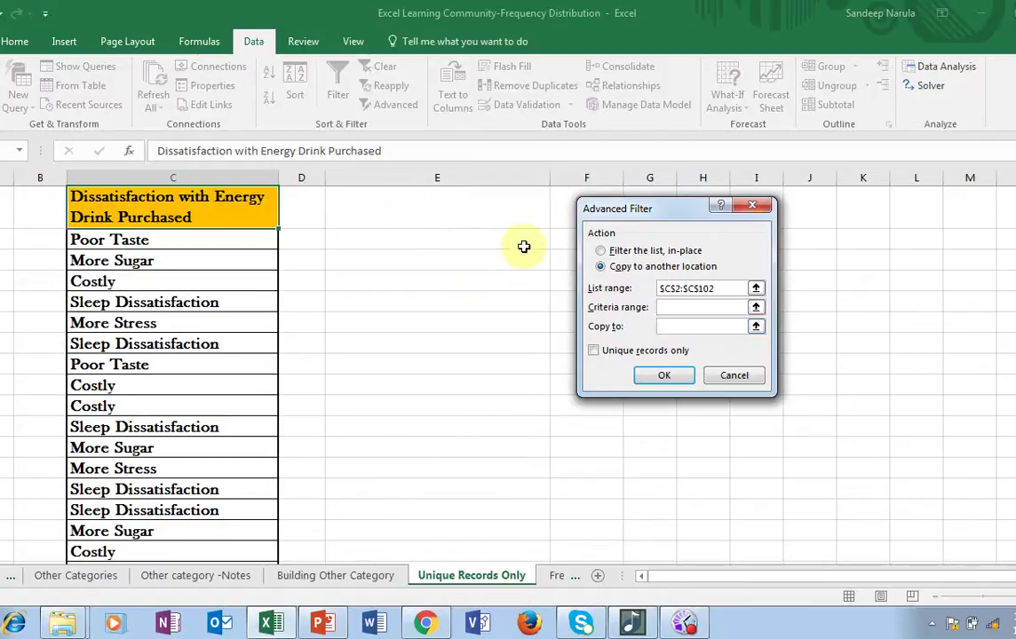
{"action": "left_click", "coordinate": [439, 214]}
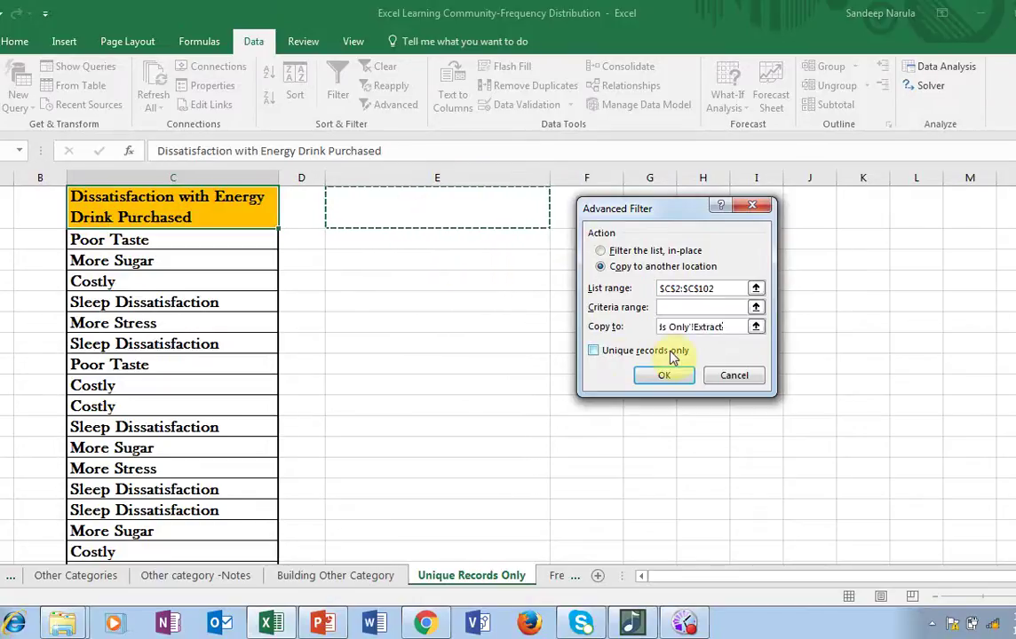
{"action": "left_click", "coordinate": [593, 351]}
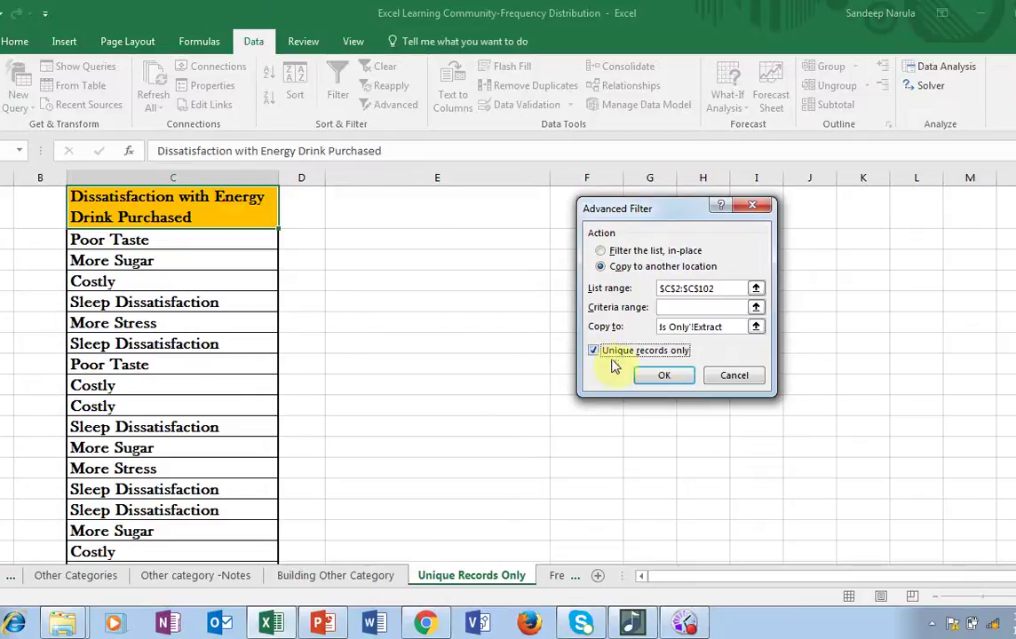
{"action": "left_click", "coordinate": [670, 379]}
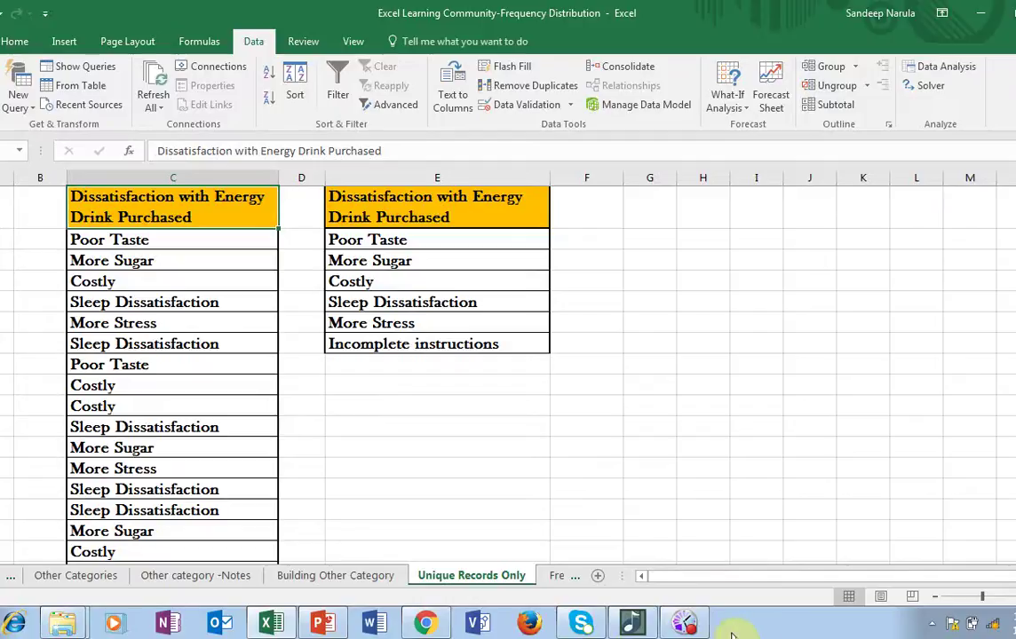
{"action": "left_click", "coordinate": [322, 624]}
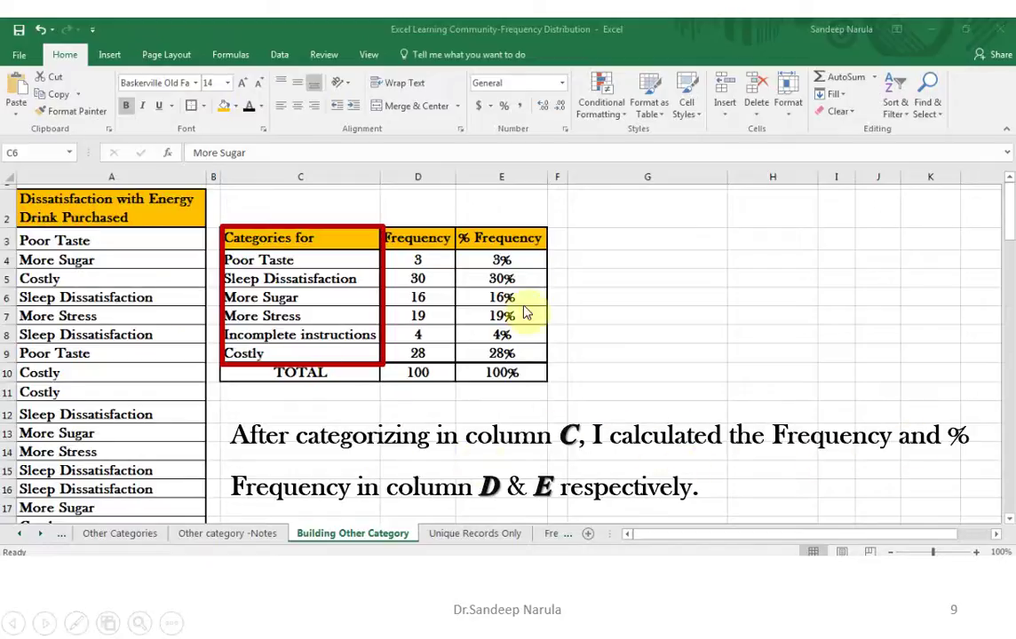
{"action": "left_click", "coordinate": [465, 318]}
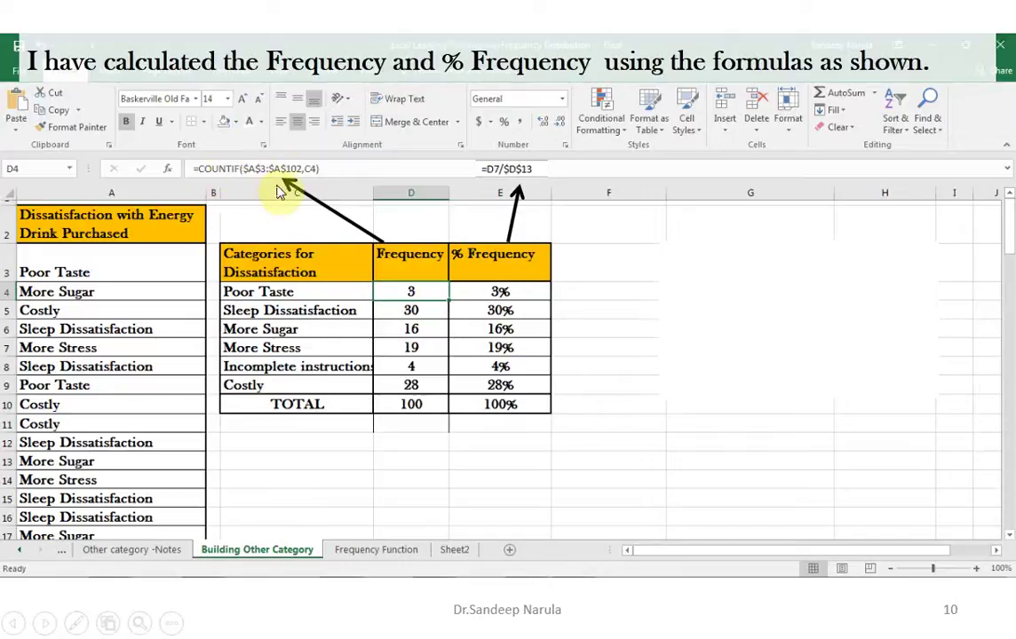
{"action": "key", "text": "Right"}
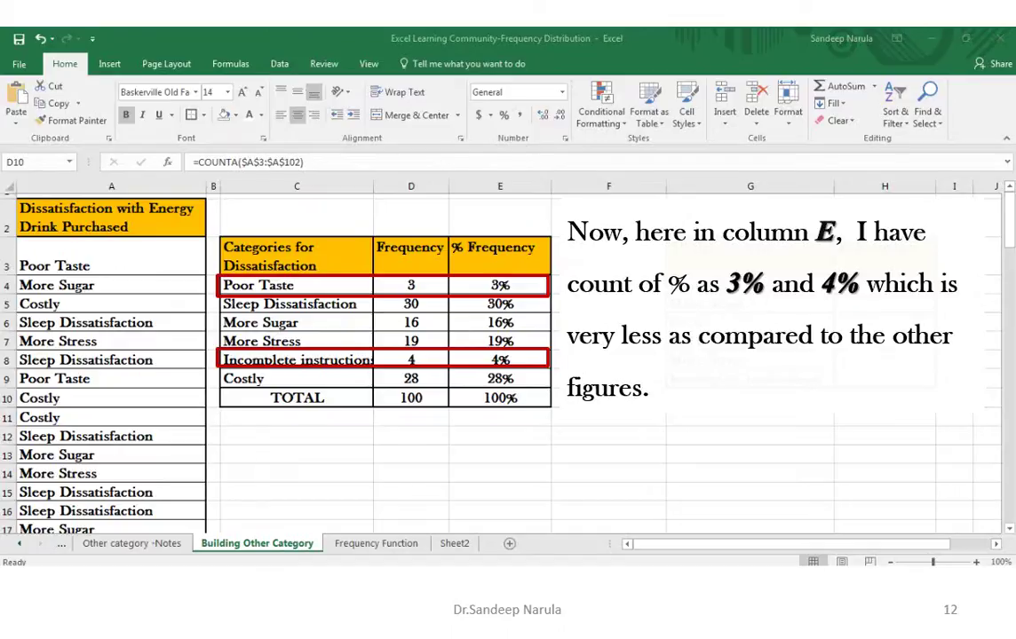
{"action": "key", "text": "Right"}
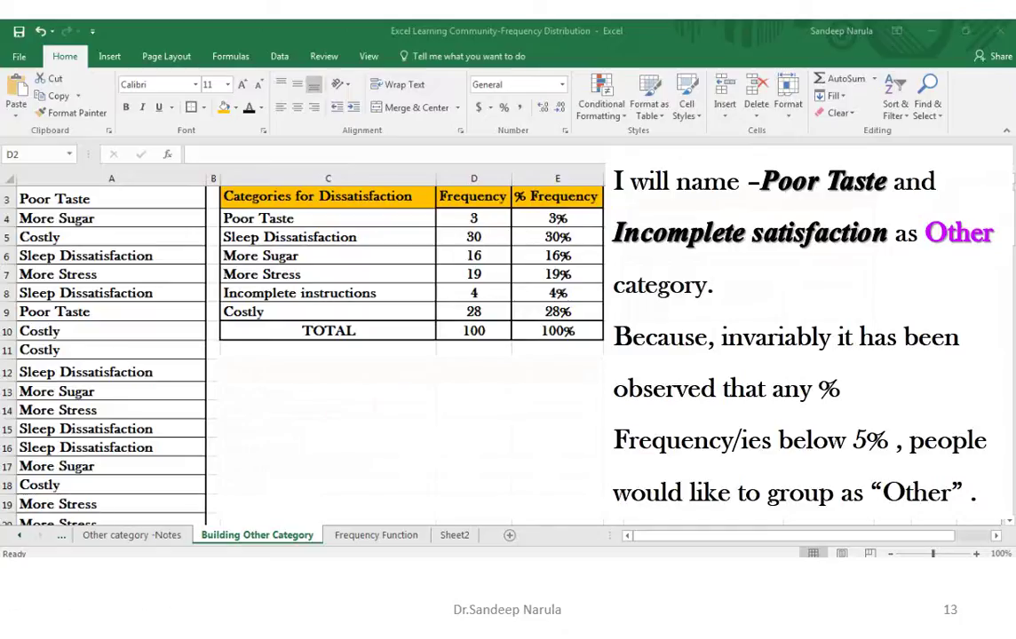
{"action": "left_click", "coordinate": [477, 394]}
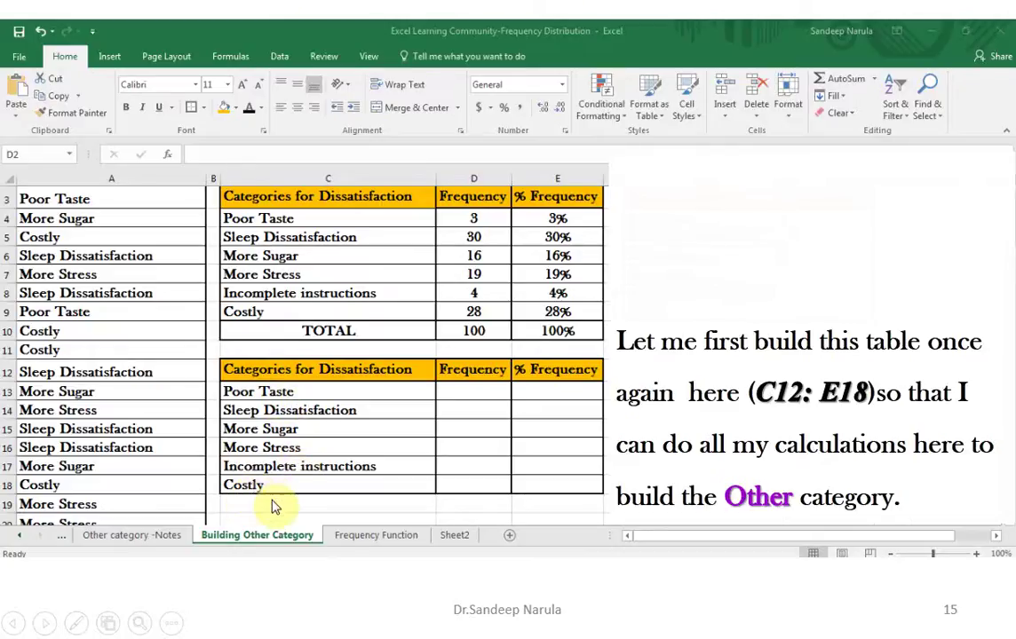
{"action": "left_click", "coordinate": [286, 476]}
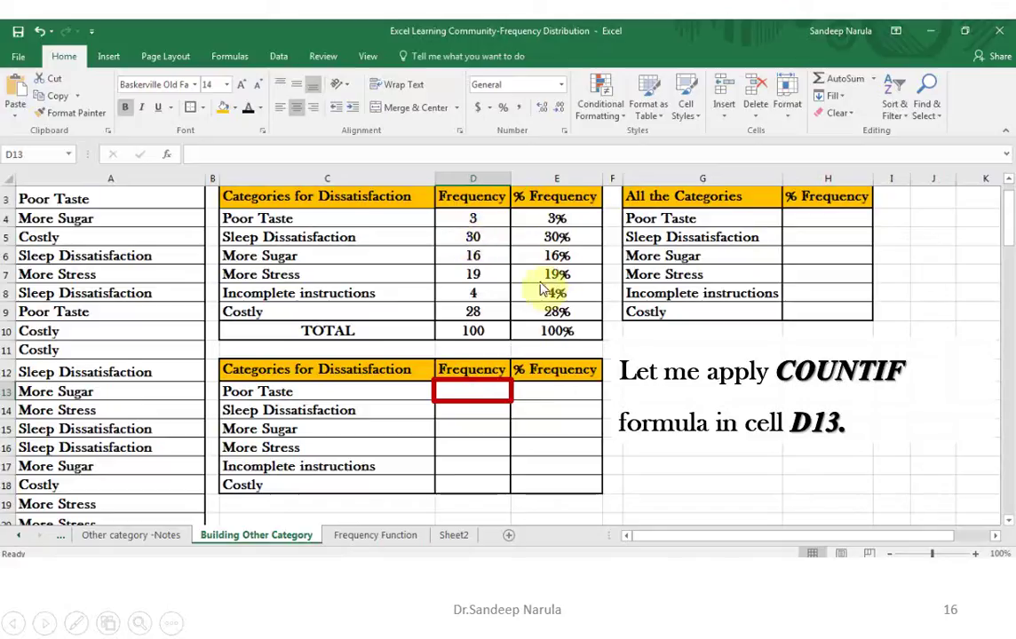
{"action": "left_click", "coordinate": [494, 416]}
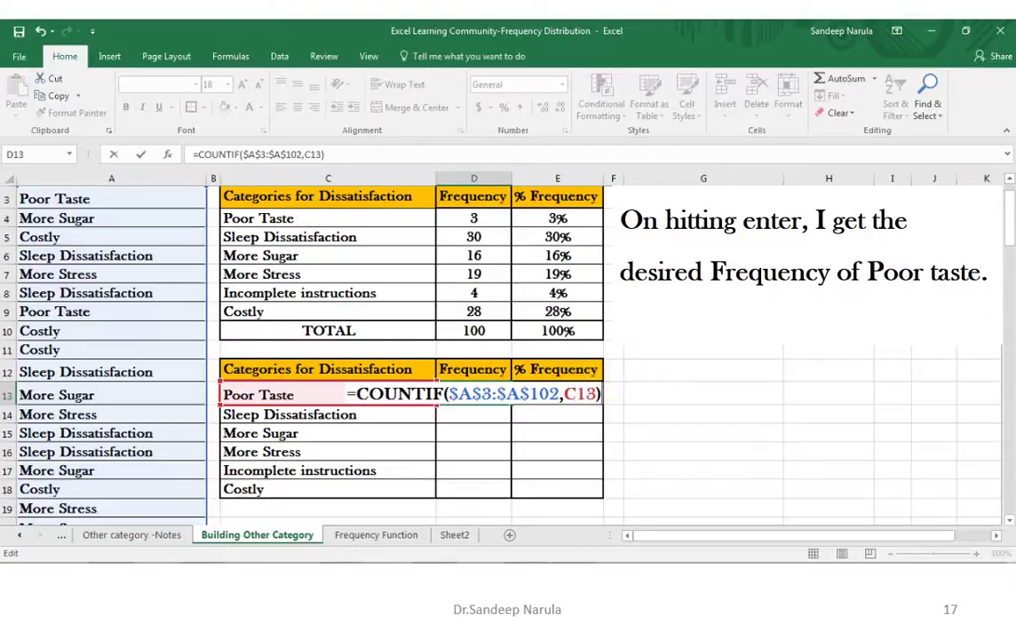
{"action": "key", "text": "Right"}
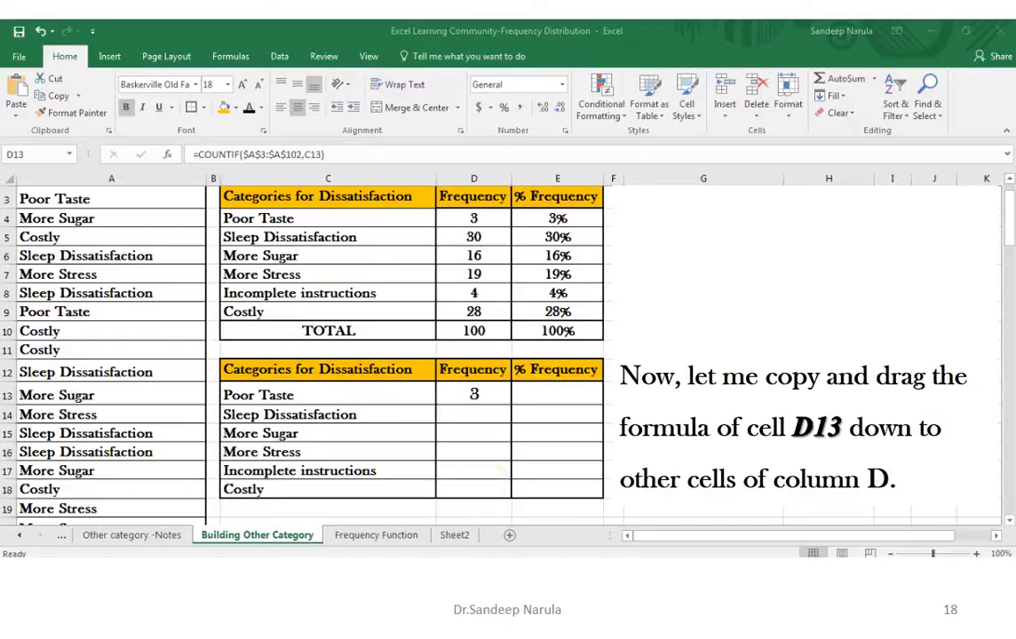
{"action": "key", "text": "Right"}
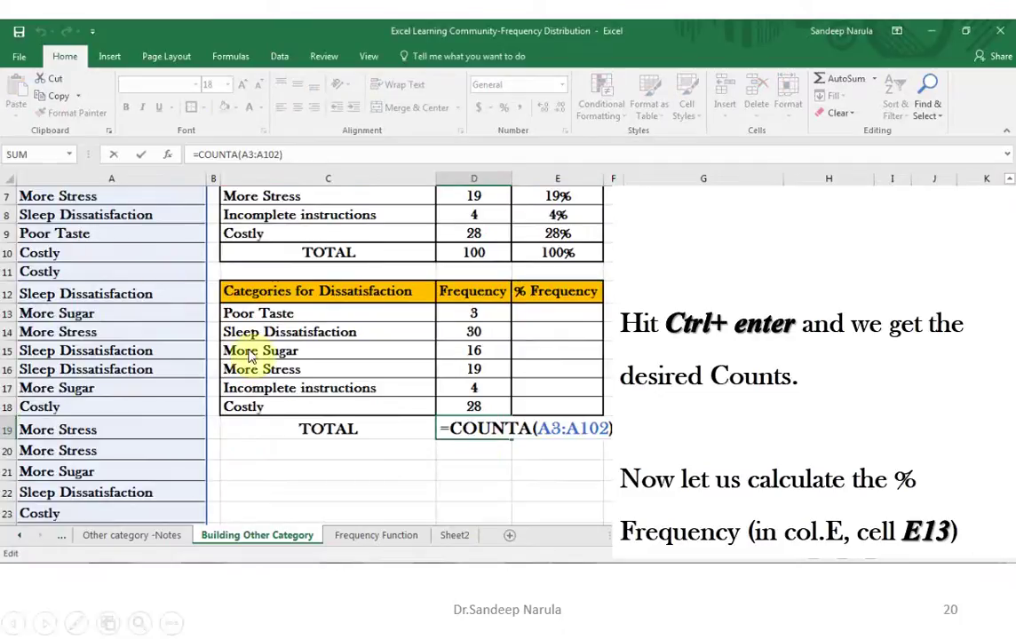
{"action": "left_click", "coordinate": [493, 408]}
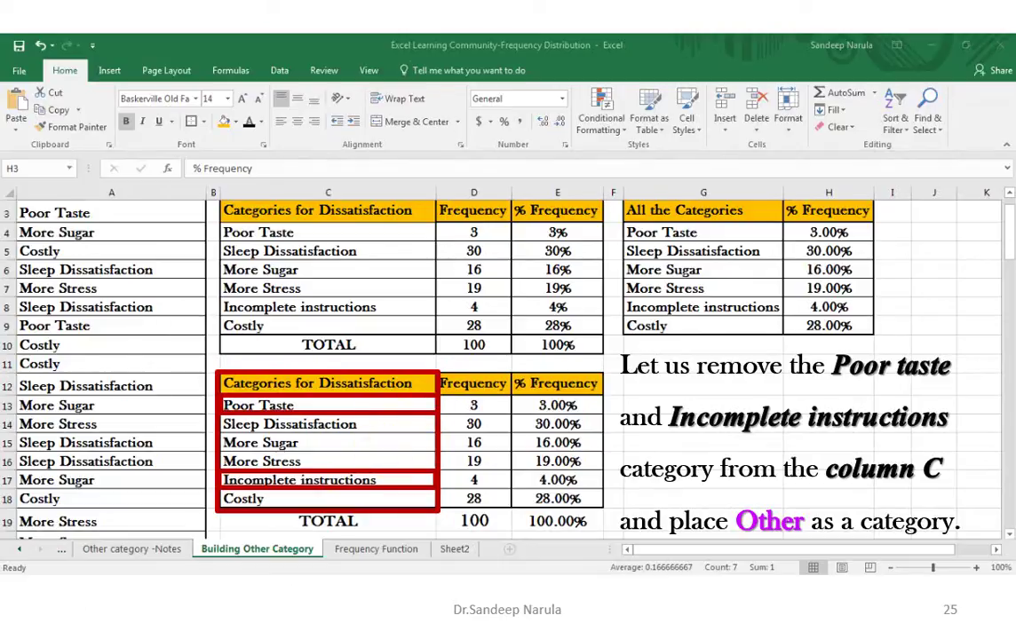
{"action": "key", "text": "Right"}
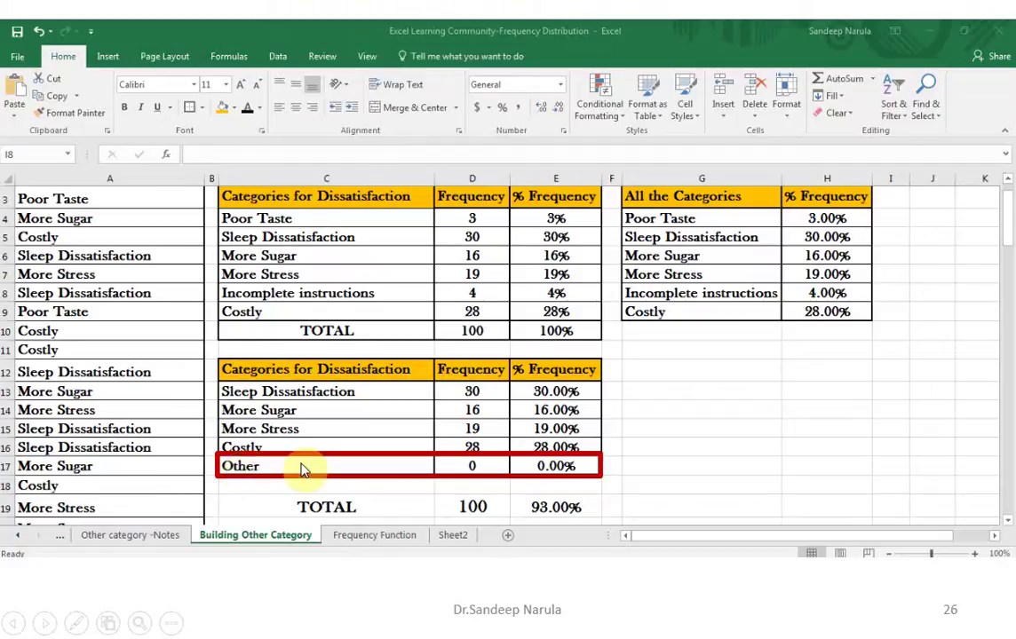
{"action": "left_click", "coordinate": [519, 417]}
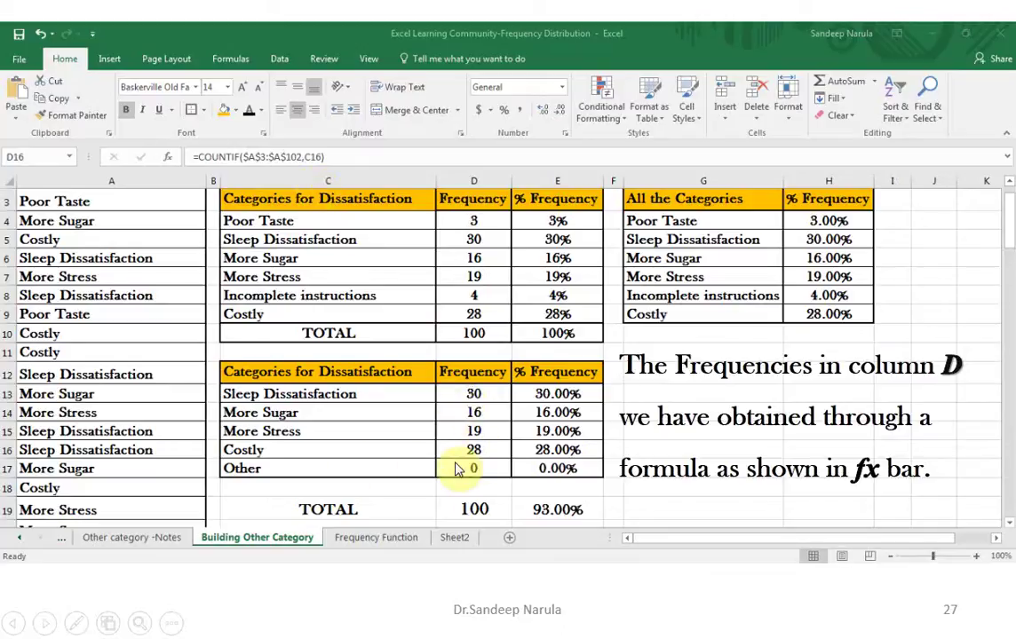
{"action": "key", "text": "Right"}
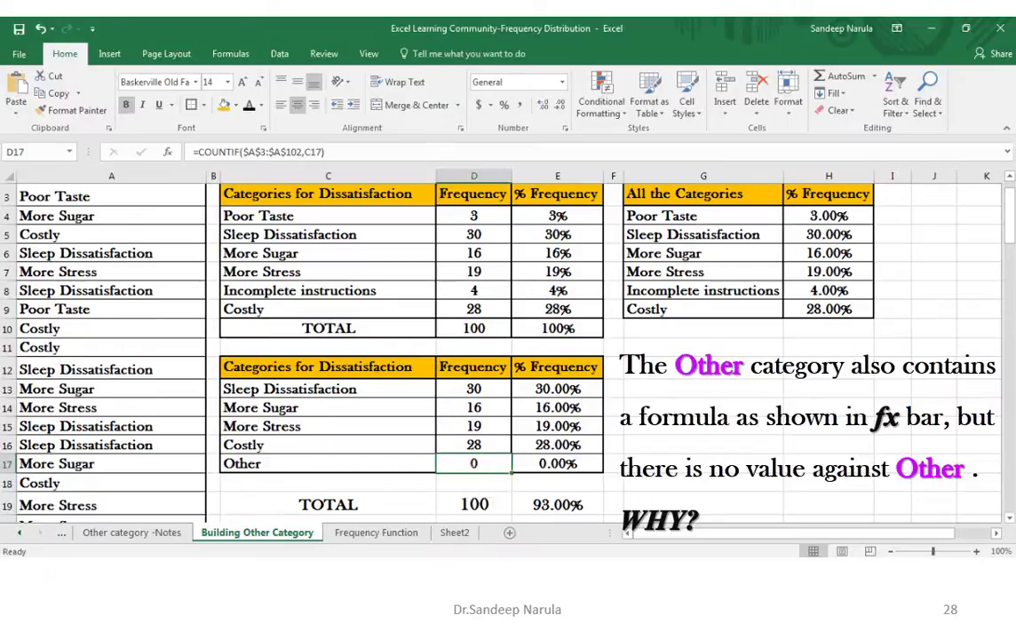
{"action": "key", "text": "Right"}
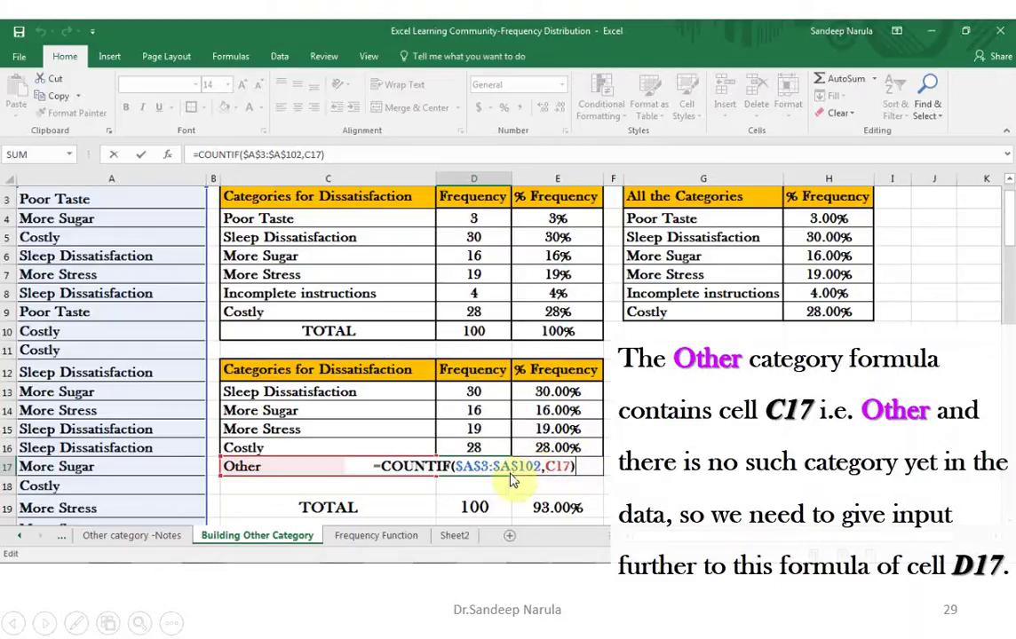
{"action": "key", "text": "Right"}
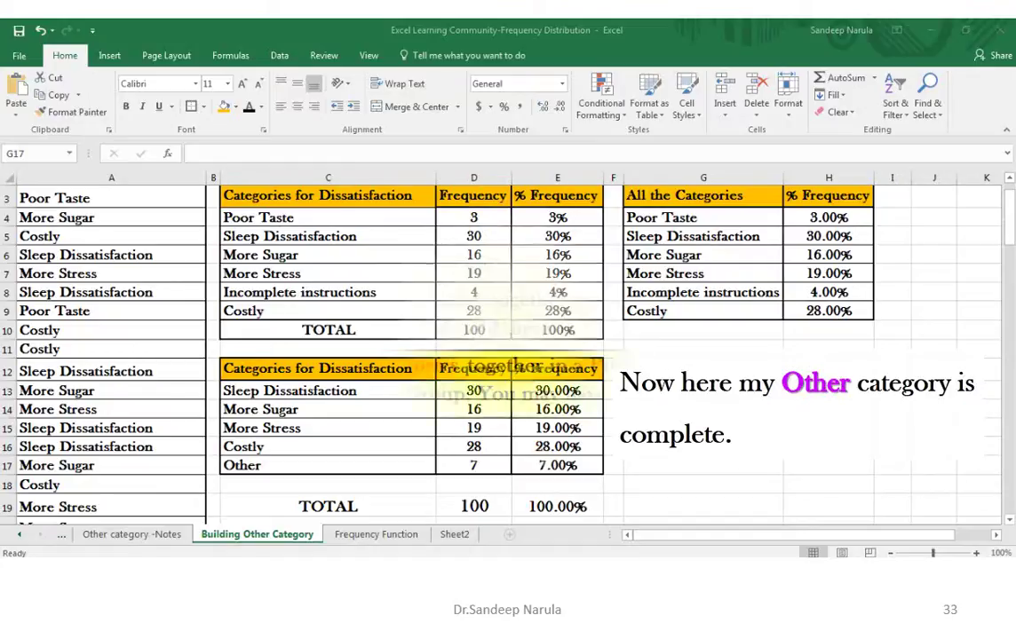
{"action": "key", "text": "Right"}
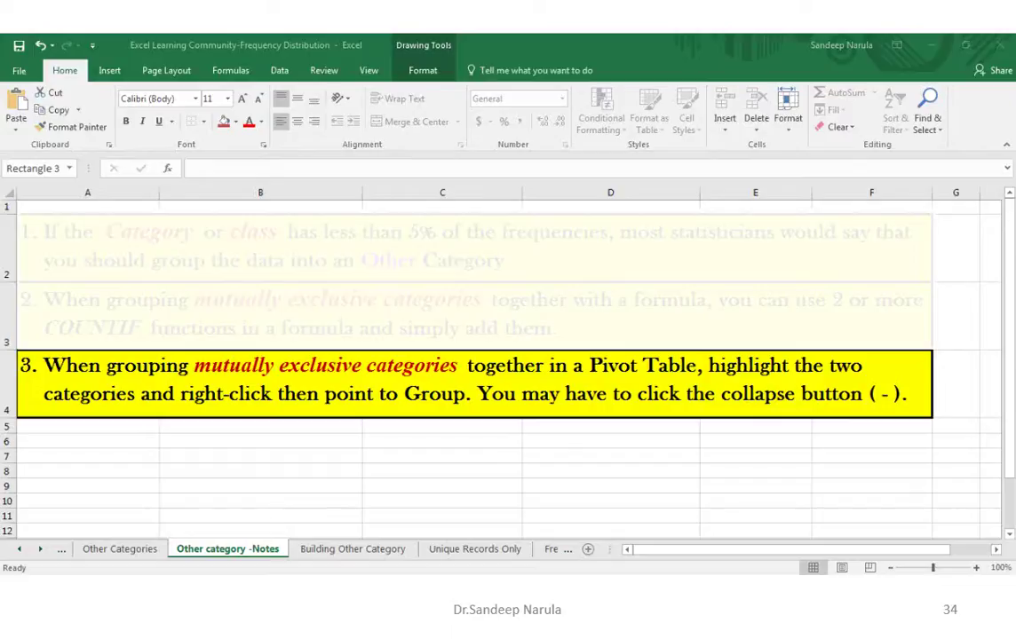
{"action": "key", "text": "Right"}
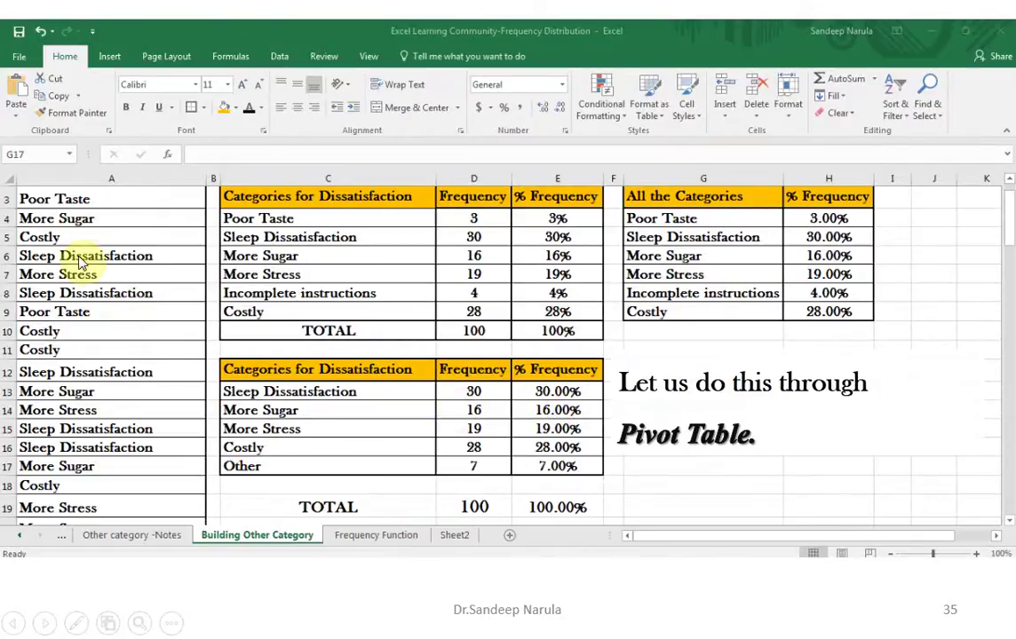
{"action": "key", "text": "Right"}
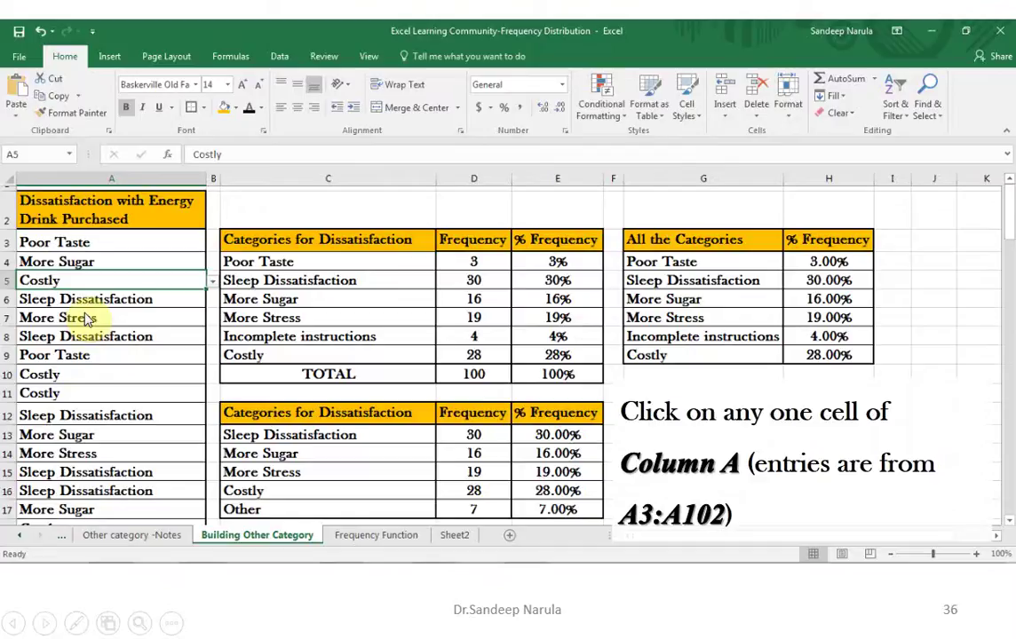
{"action": "key", "text": "Right"}
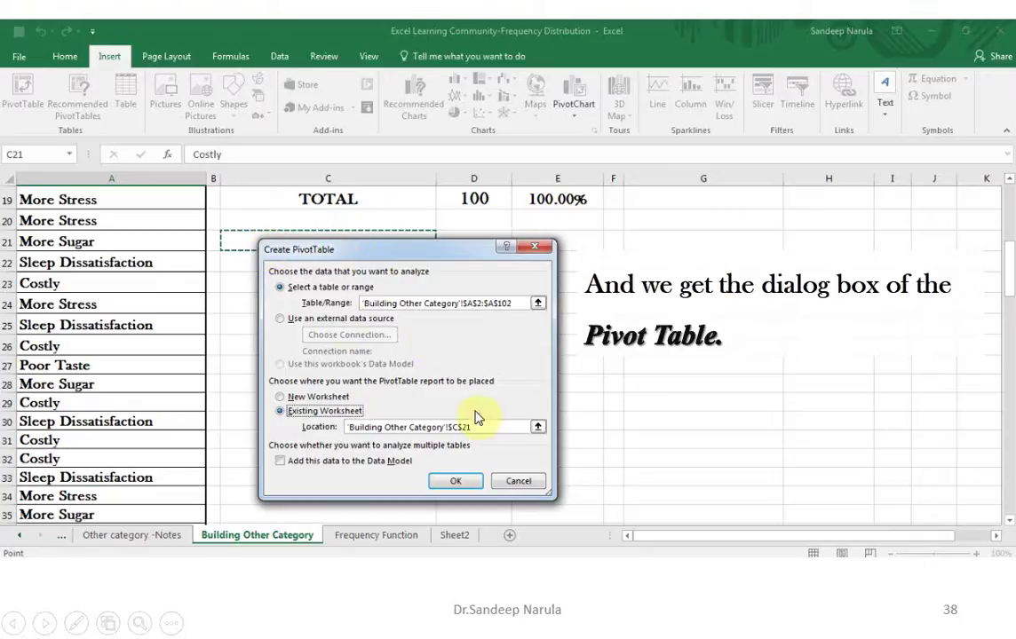
{"action": "left_click", "coordinate": [471, 456]}
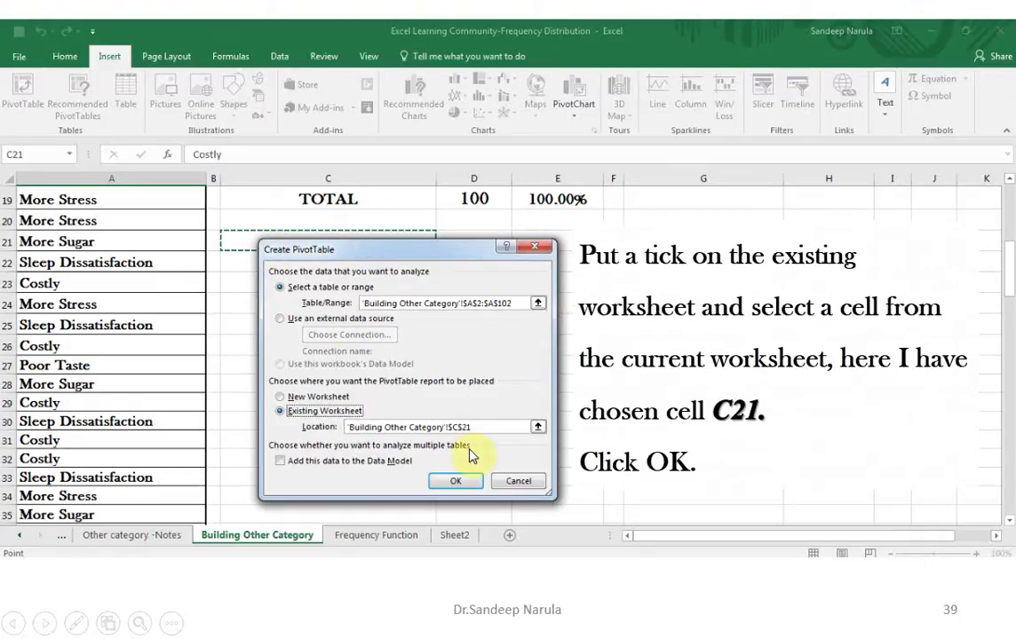
{"action": "left_click", "coordinate": [471, 456]}
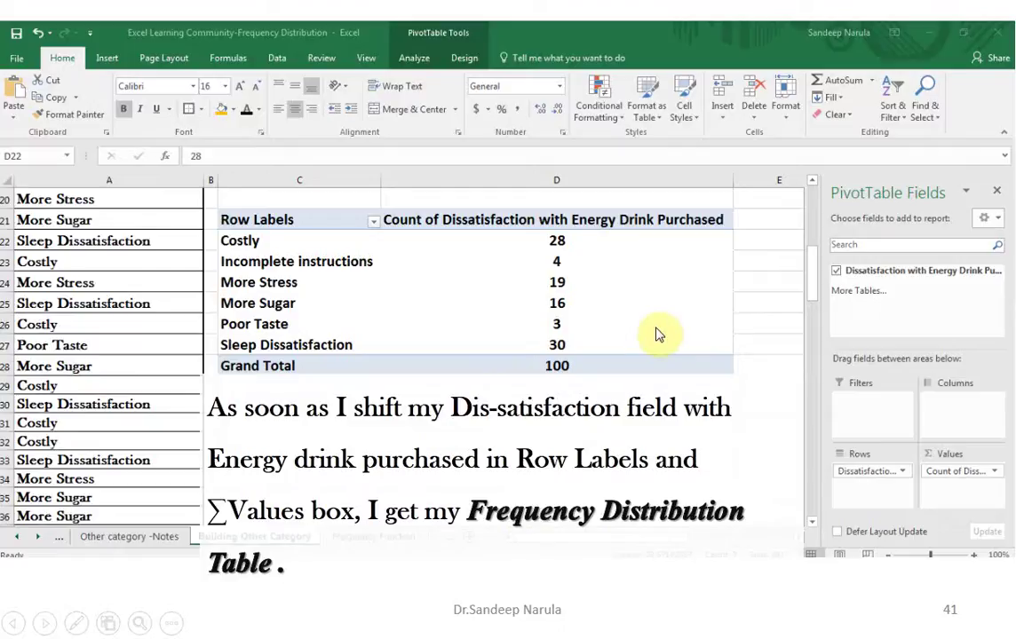
{"action": "left_click", "coordinate": [635, 271]}
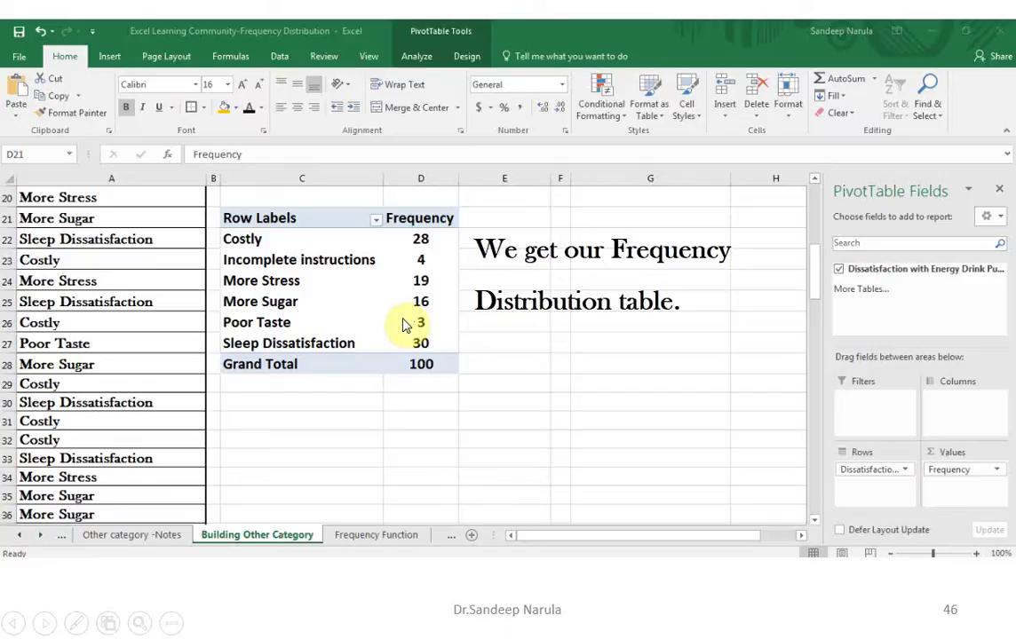
{"action": "key", "text": "Right"}
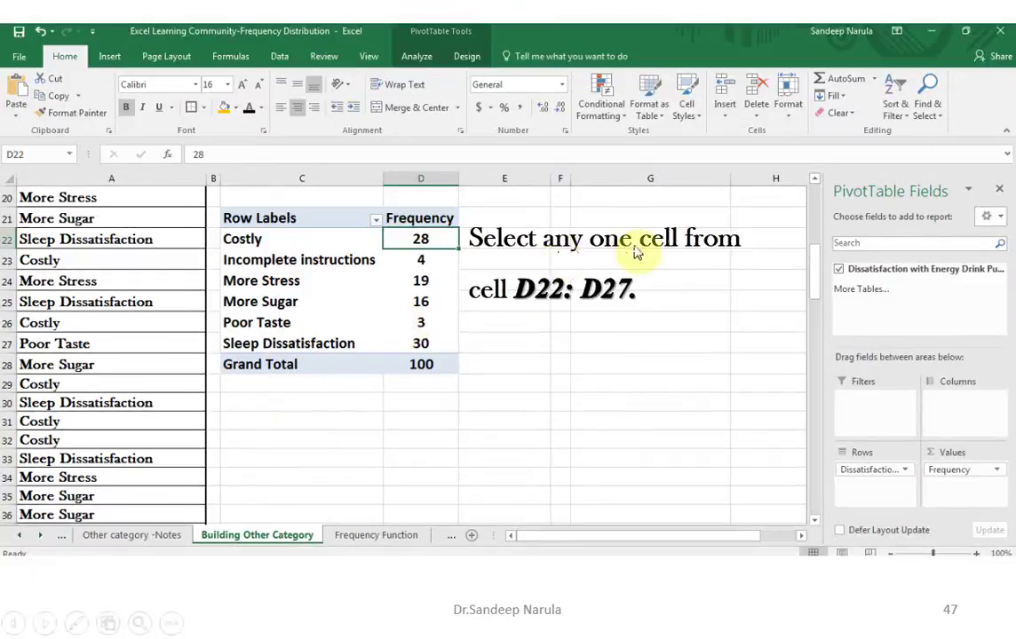
{"action": "left_click", "coordinate": [421, 342]}
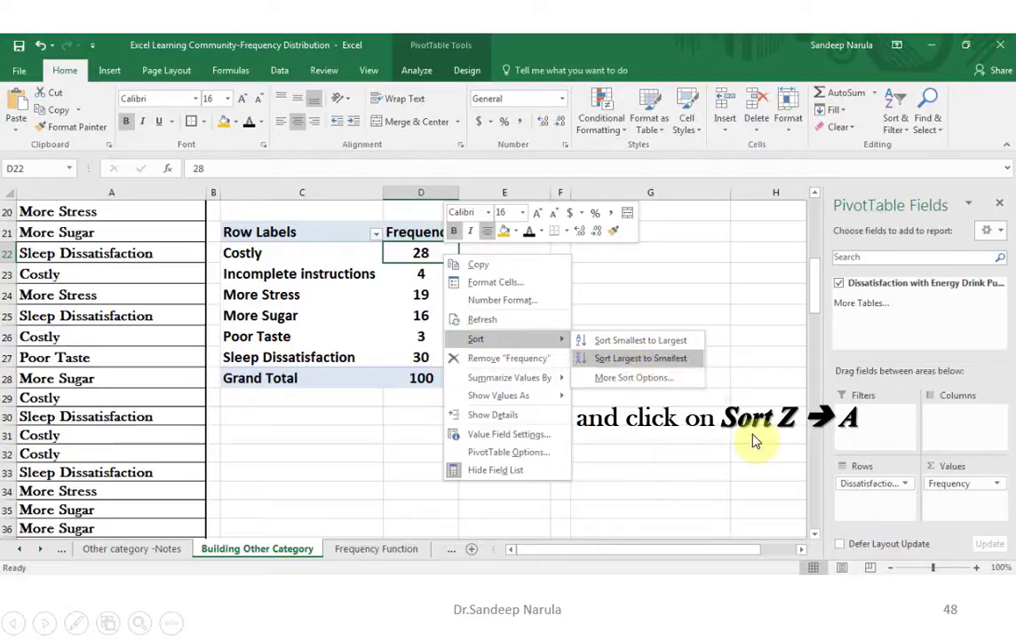
{"action": "left_click", "coordinate": [793, 439]}
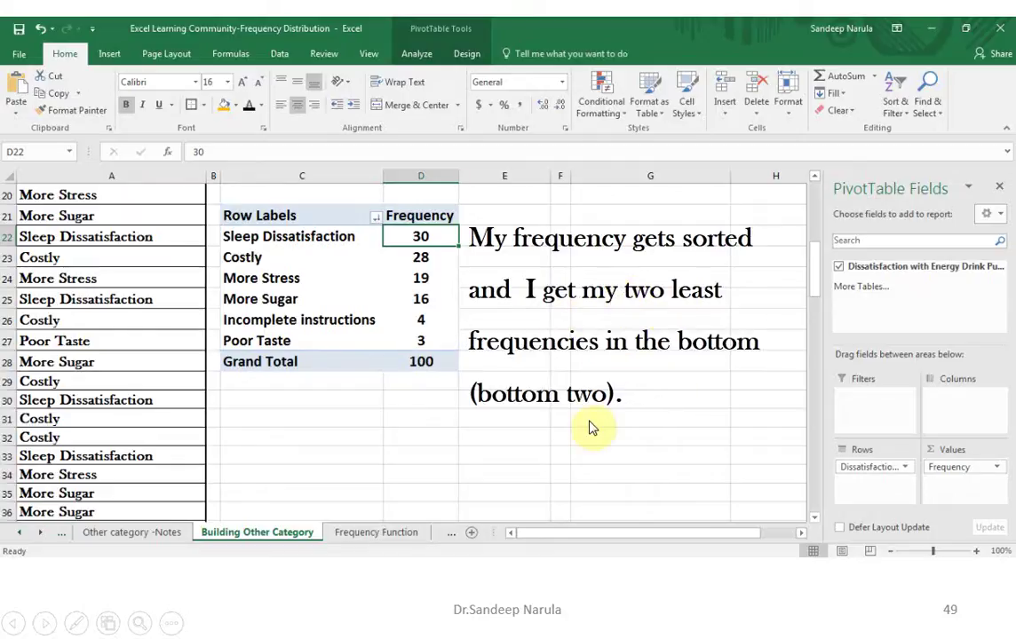
{"action": "left_click", "coordinate": [548, 380]}
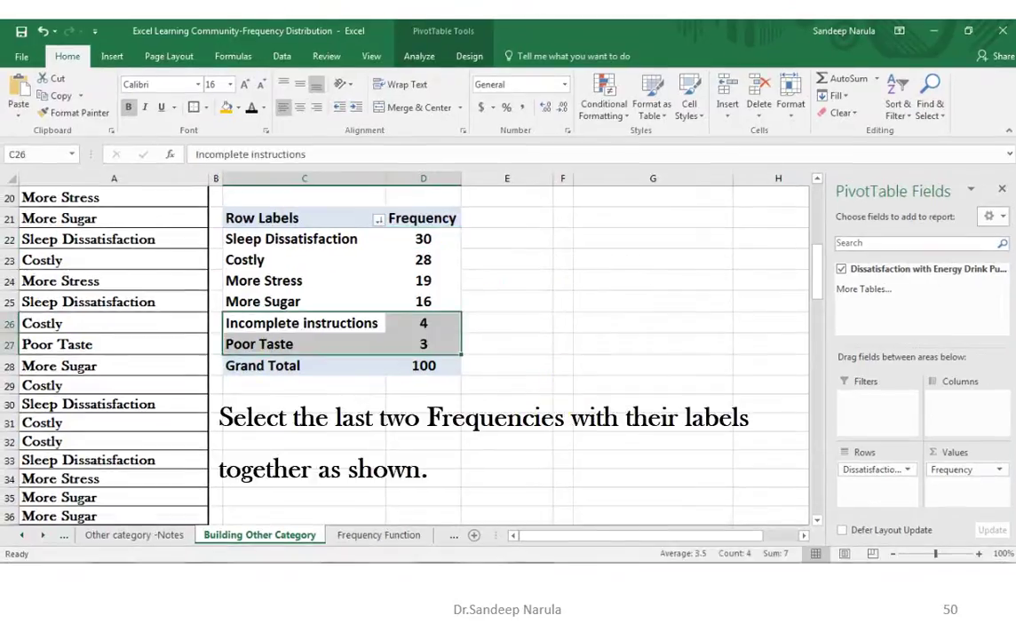
{"action": "left_click", "coordinate": [438, 348]}
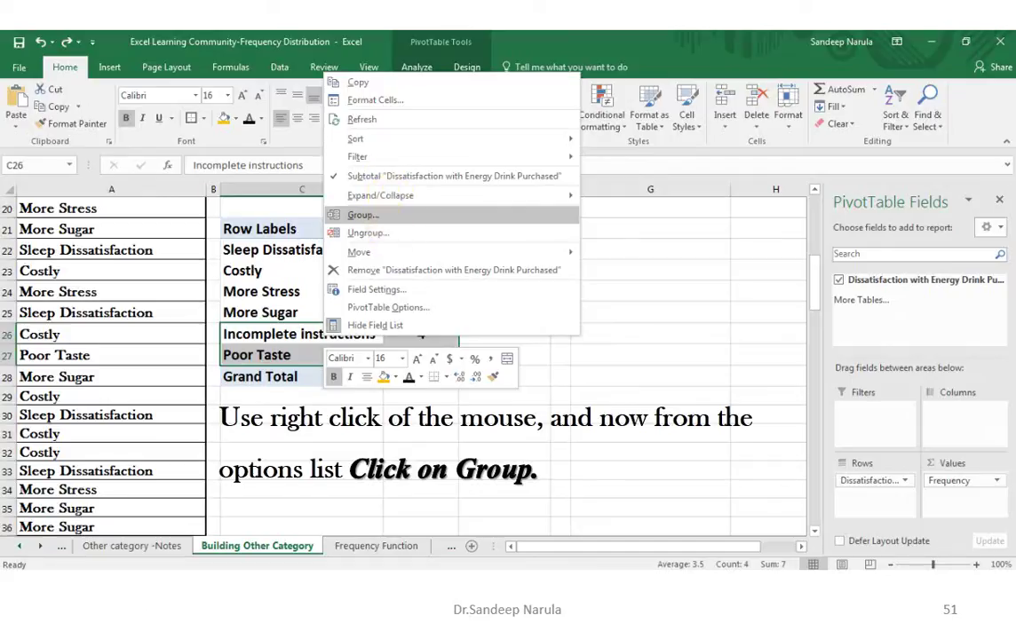
{"action": "left_click", "coordinate": [384, 226]}
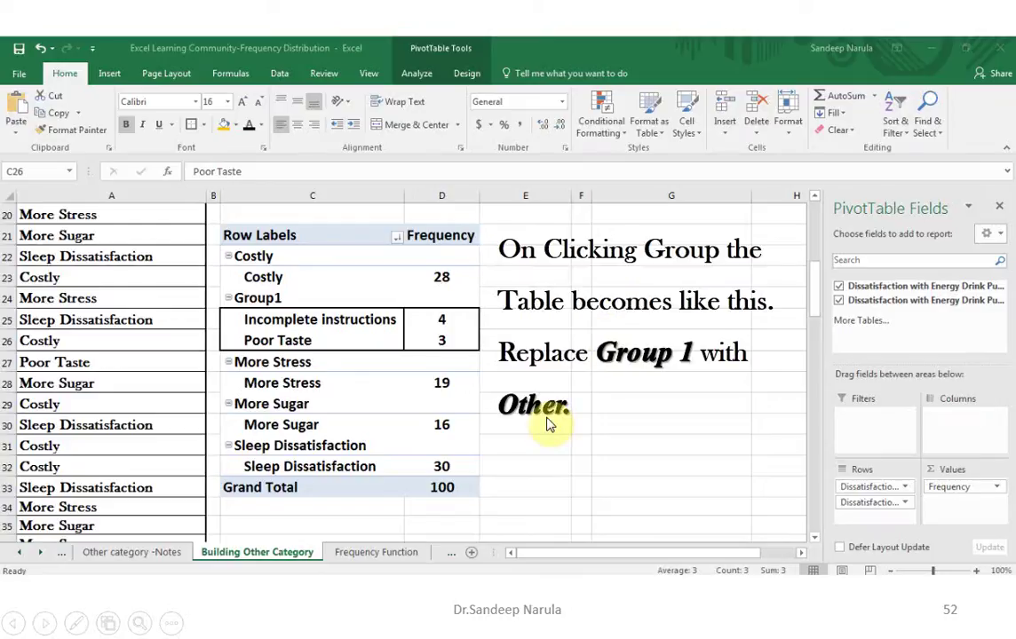
{"action": "key", "text": "Right"}
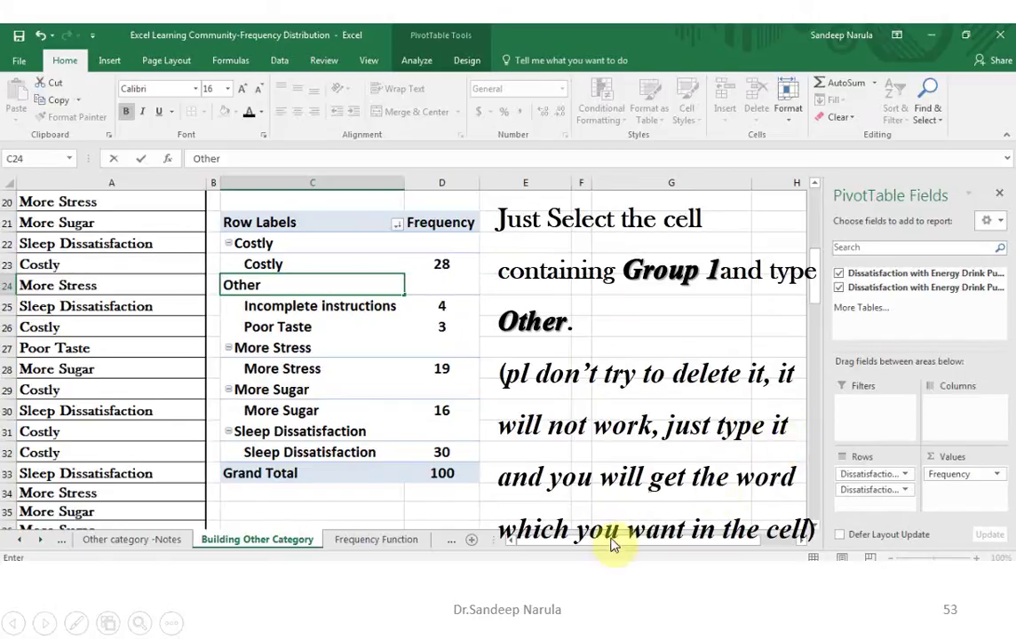
{"action": "left_click", "coordinate": [668, 444]}
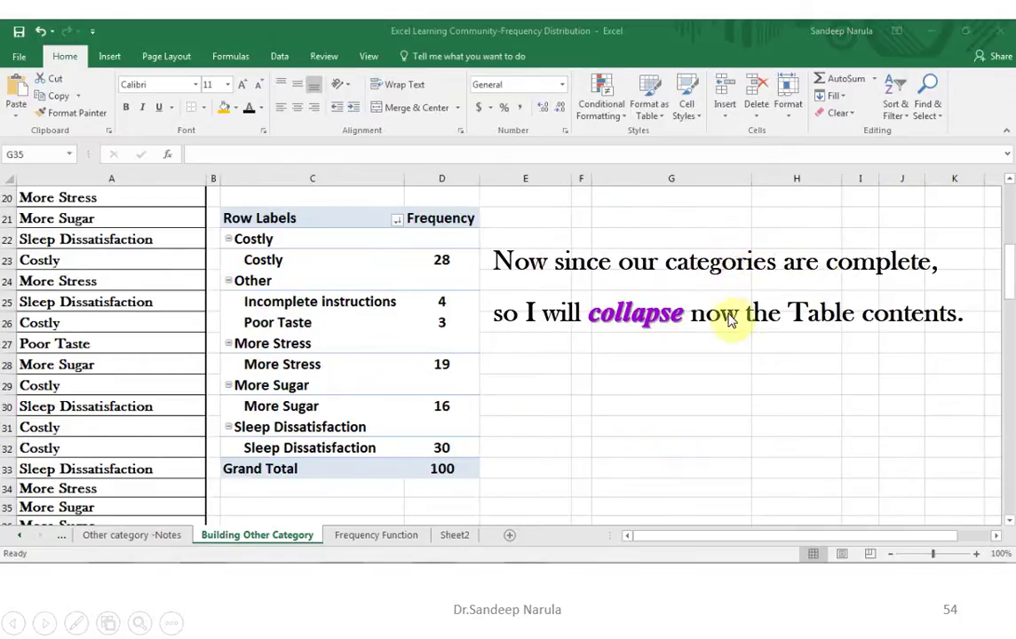
{"action": "left_click", "coordinate": [448, 320]}
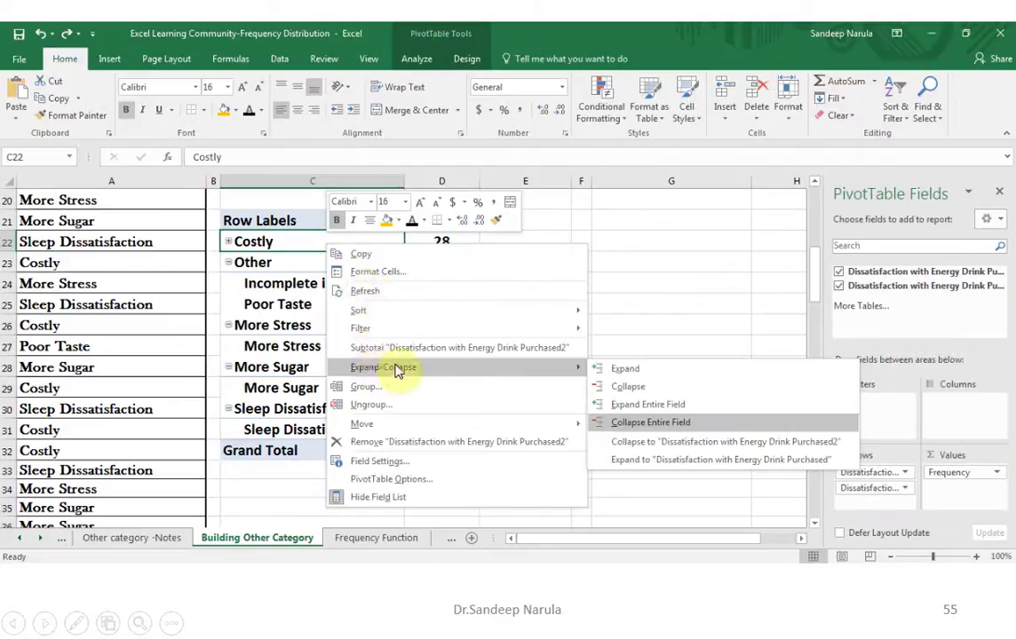
{"action": "left_click", "coordinate": [630, 426]}
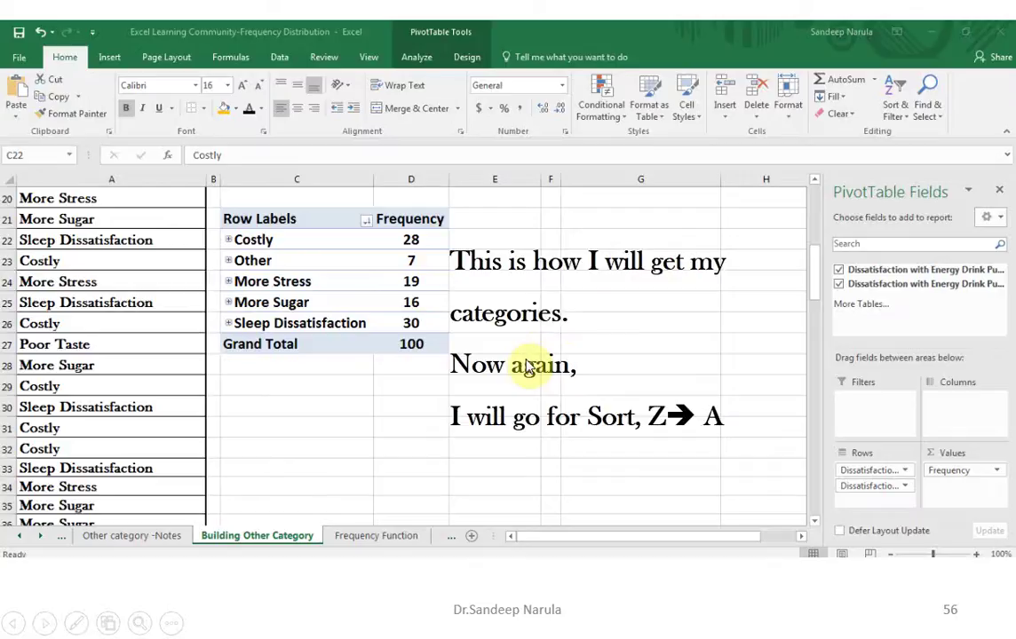
{"action": "left_click", "coordinate": [477, 324]}
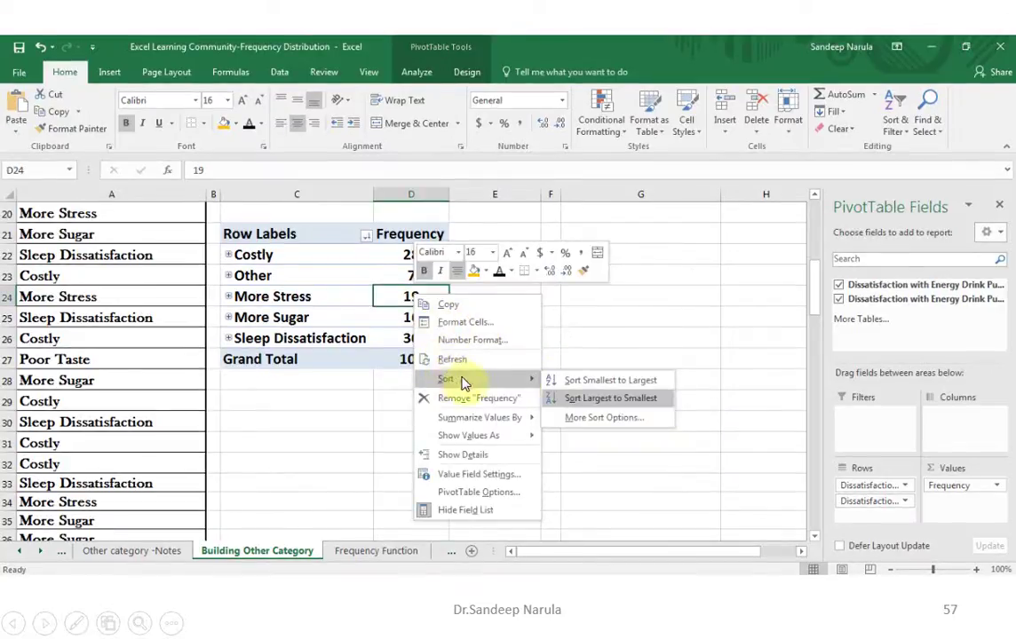
{"action": "left_click", "coordinate": [575, 402]}
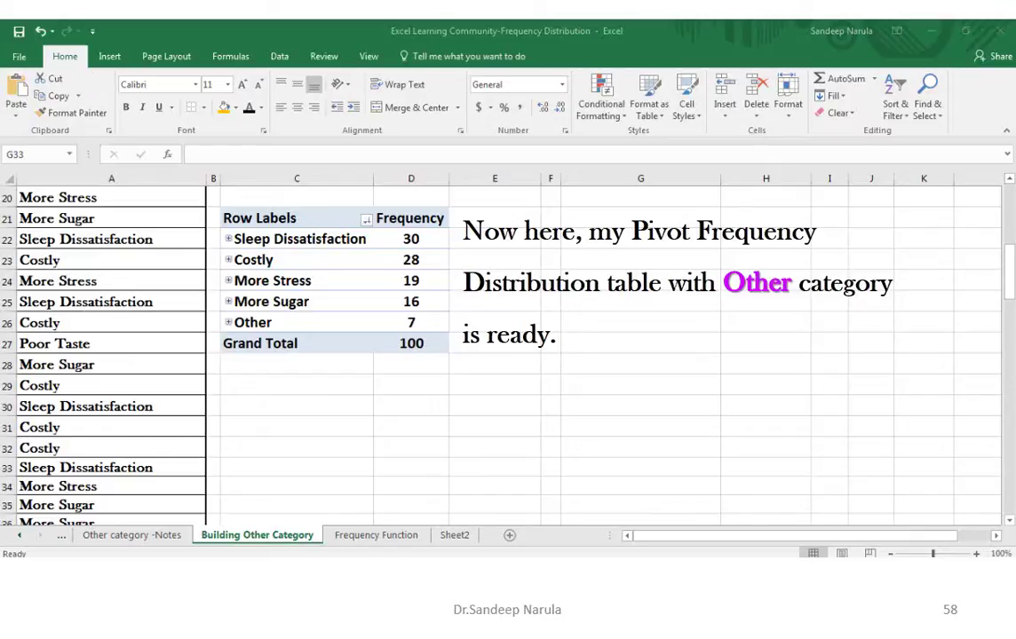
{"action": "key", "text": "Right"}
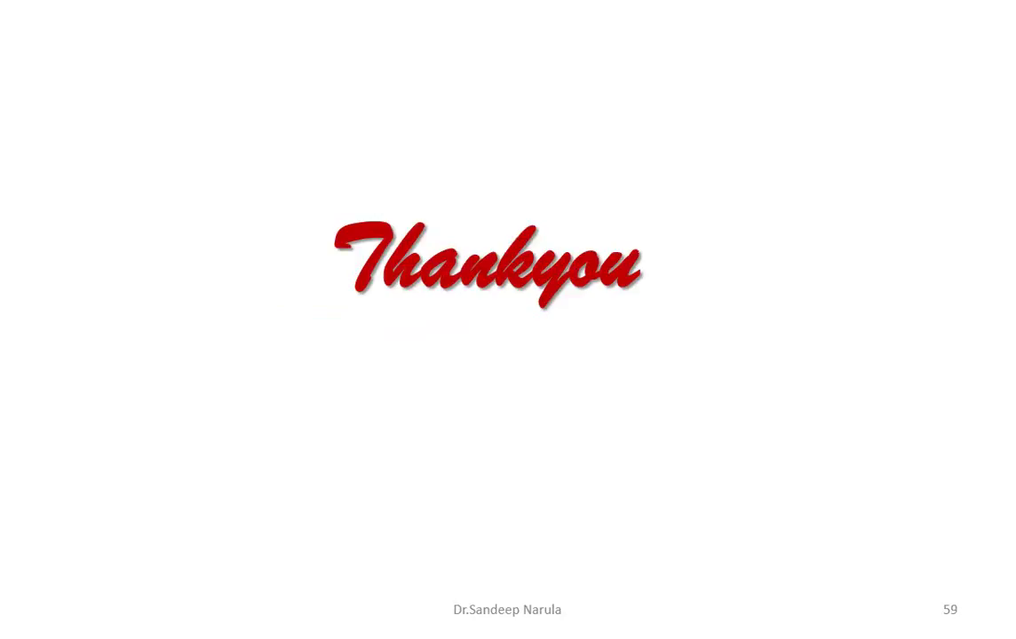